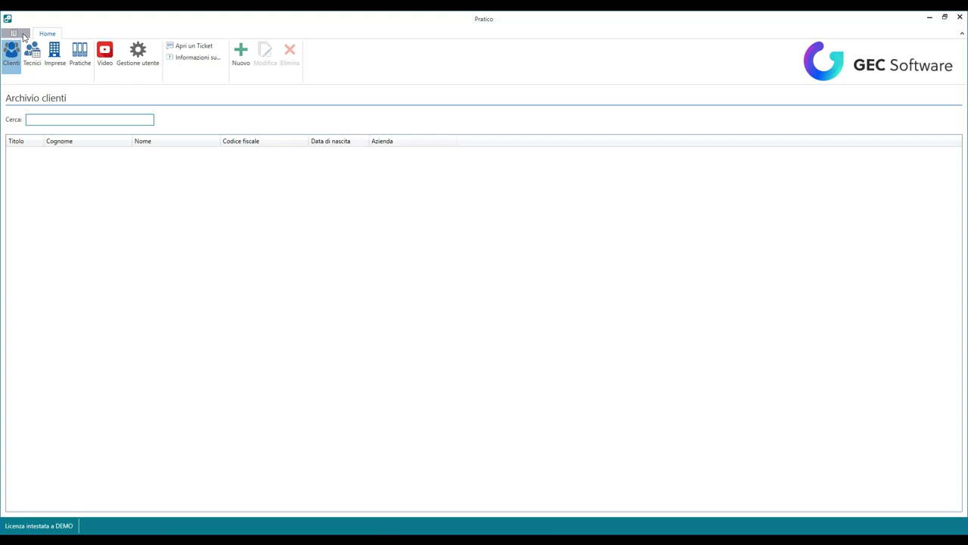
Step: Browse the program information, support and backup pages, then return to the client archive
{"action": "left_click", "coordinate": [24, 36]}
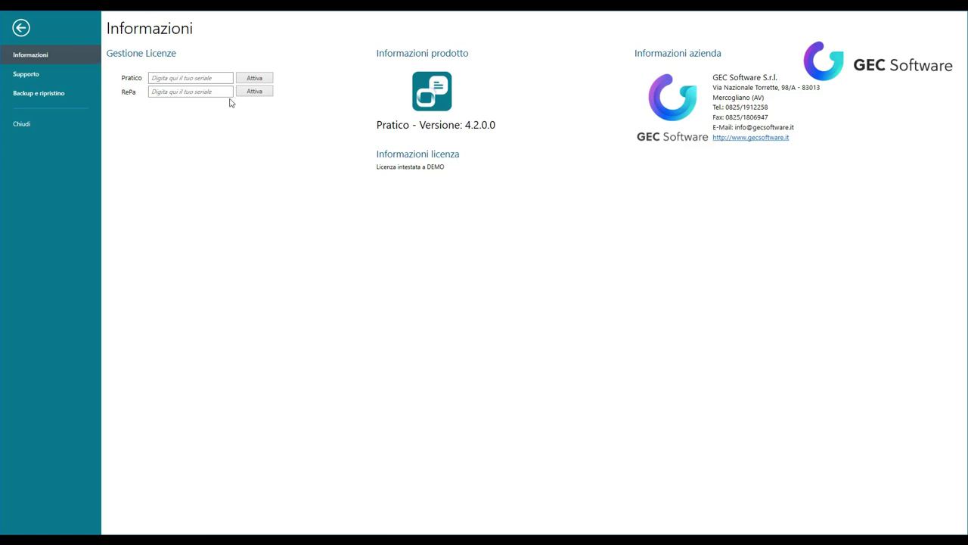
{"action": "left_click", "coordinate": [25, 76]}
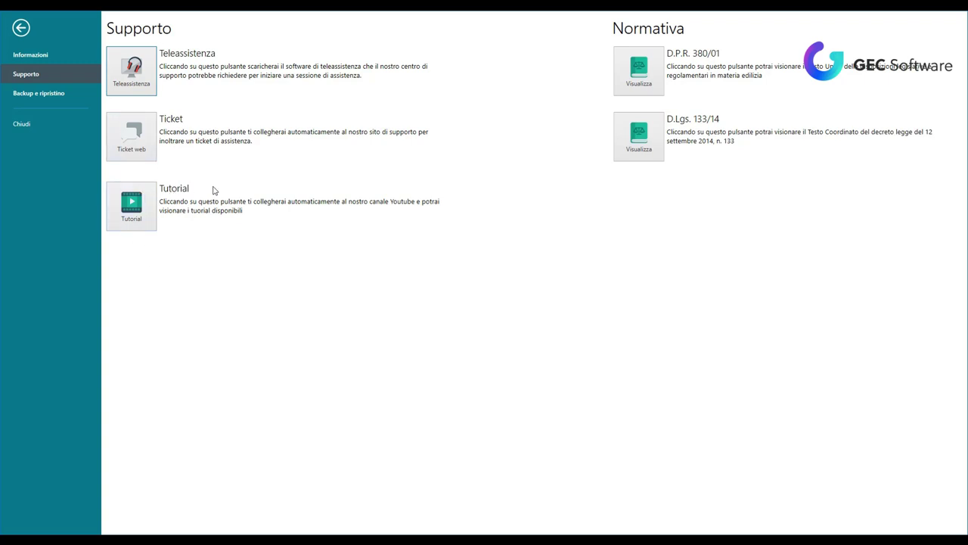
{"action": "left_click", "coordinate": [65, 93]}
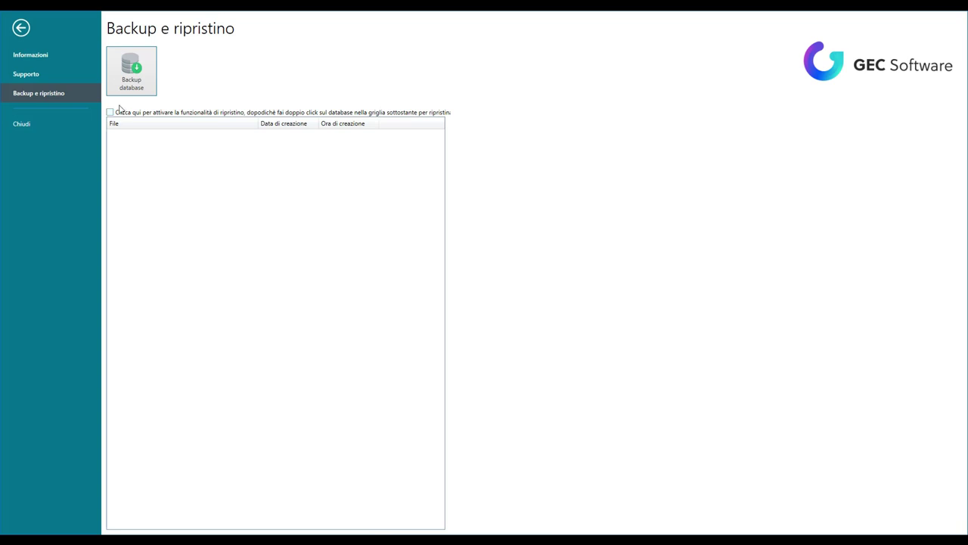
{"action": "left_click", "coordinate": [21, 28]}
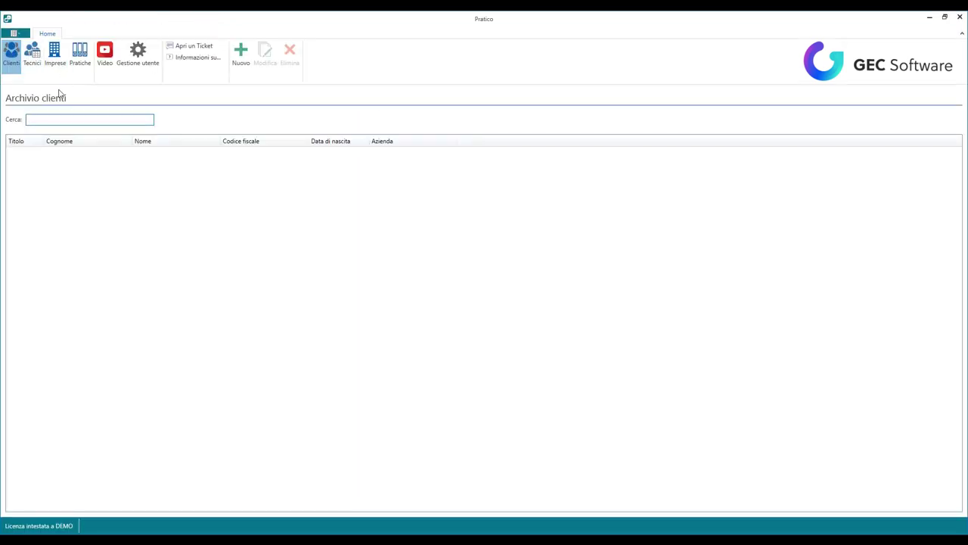
{"action": "left_click", "coordinate": [15, 34]}
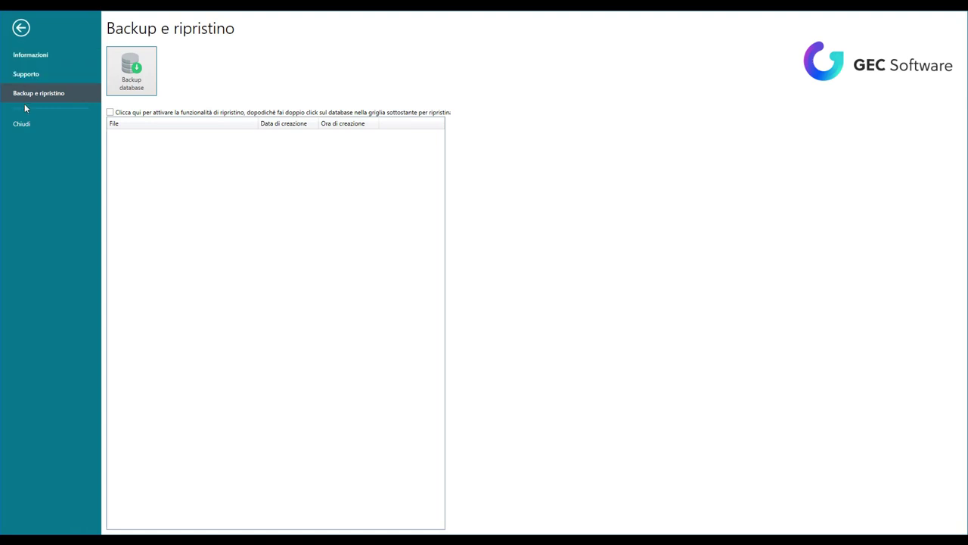
{"action": "left_click", "coordinate": [34, 57]}
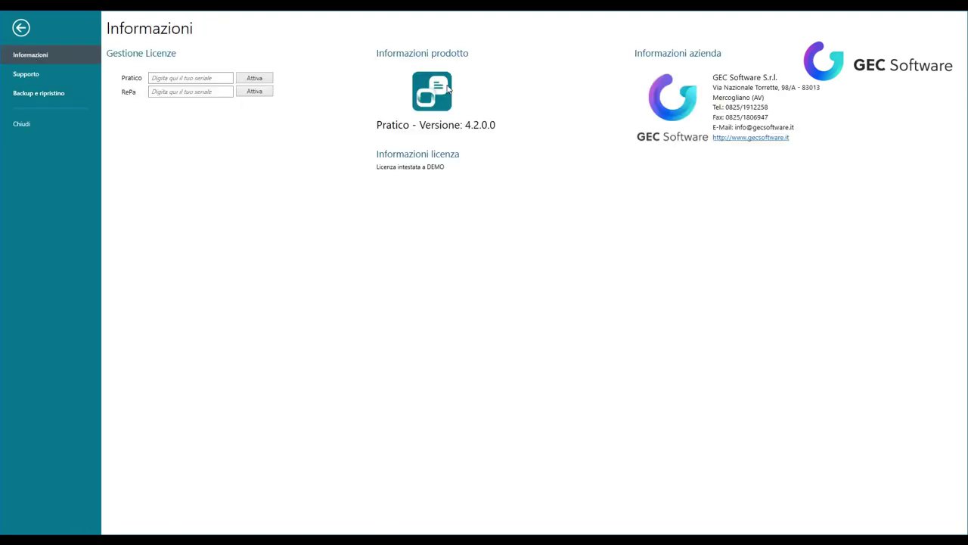
{"action": "left_click", "coordinate": [22, 28]}
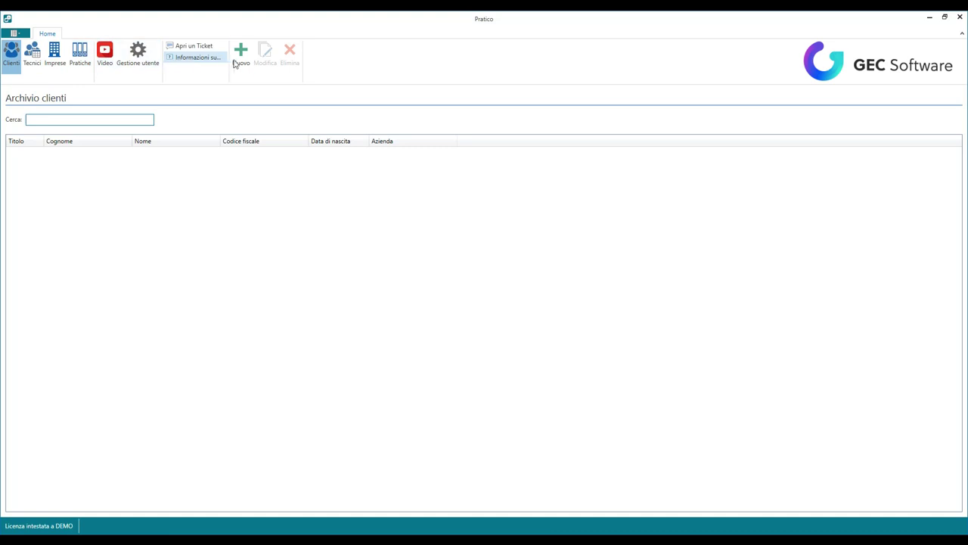
Step: In the professional's details, enter the surname and first name and choose AVELLINO as birthplace
{"action": "left_click", "coordinate": [150, 67]}
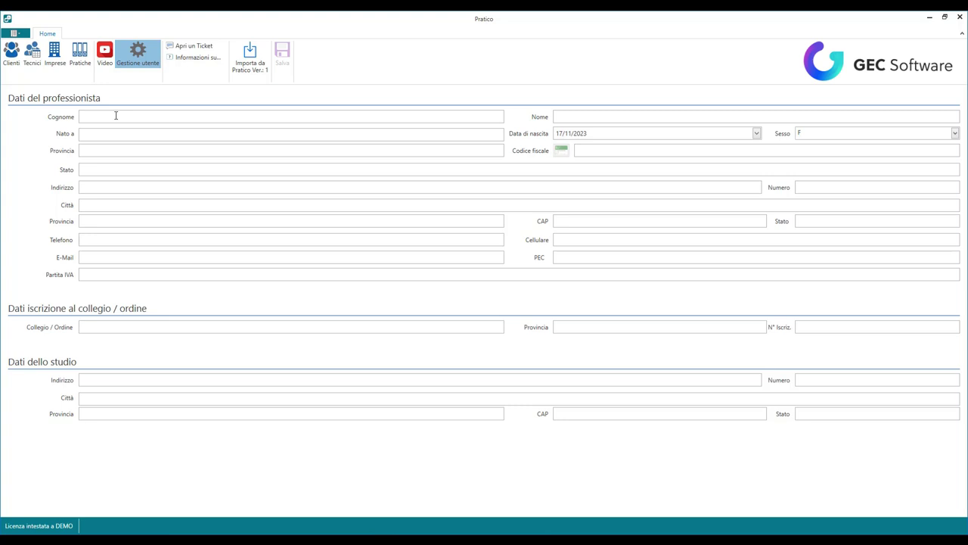
{"action": "left_click", "coordinate": [115, 115]}
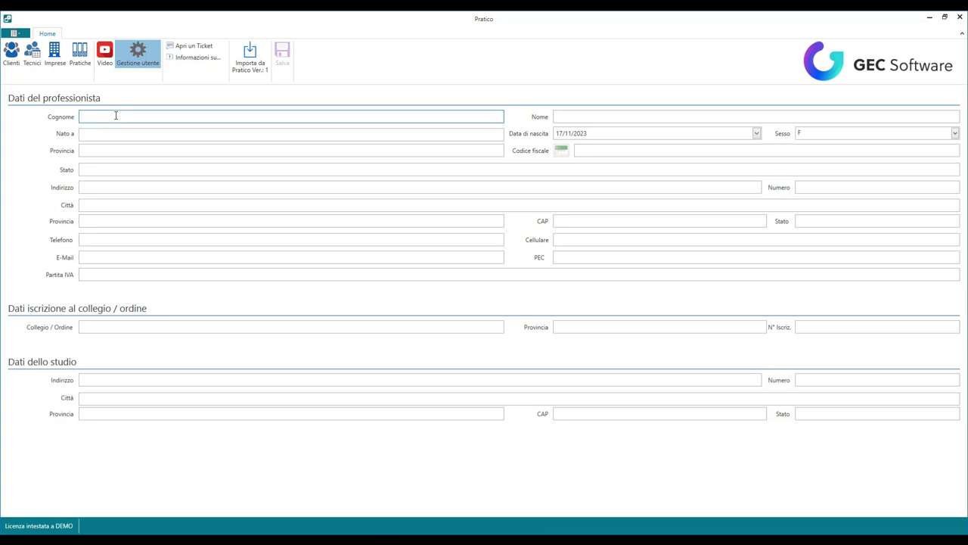
{"action": "type", "text": "ROSSI"}
{"action": "key", "text": "Tab"}
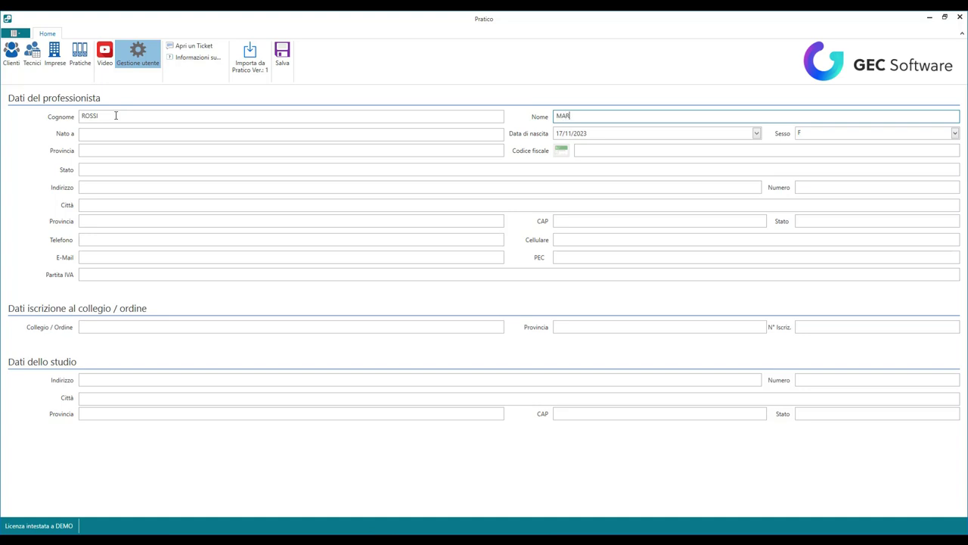
{"action": "left_click", "coordinate": [112, 135]}
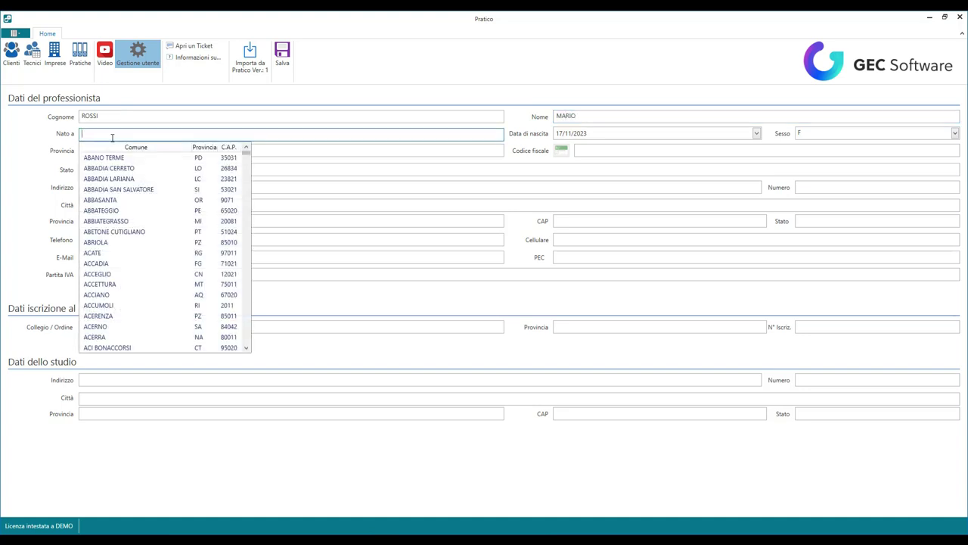
{"action": "type", "text": "AVELLINO"}
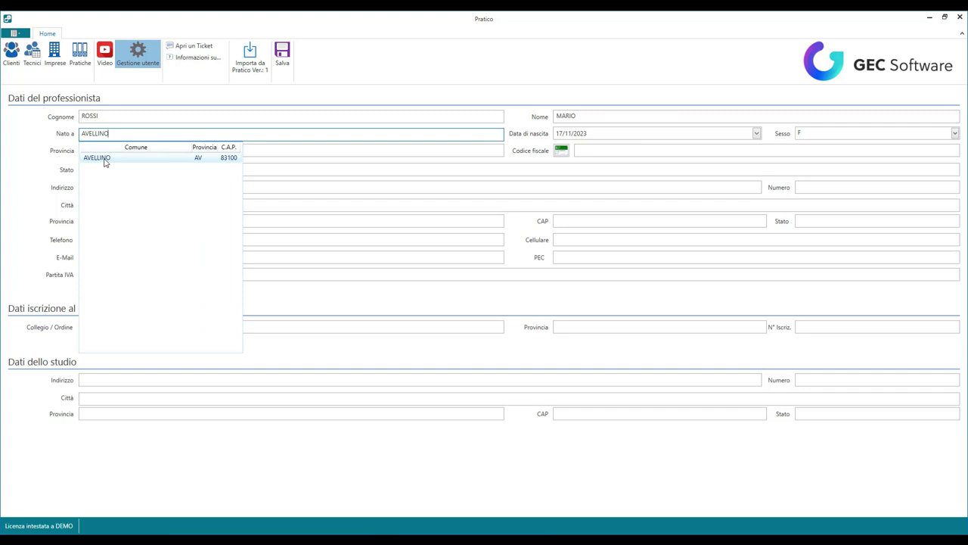
{"action": "left_click", "coordinate": [108, 159]}
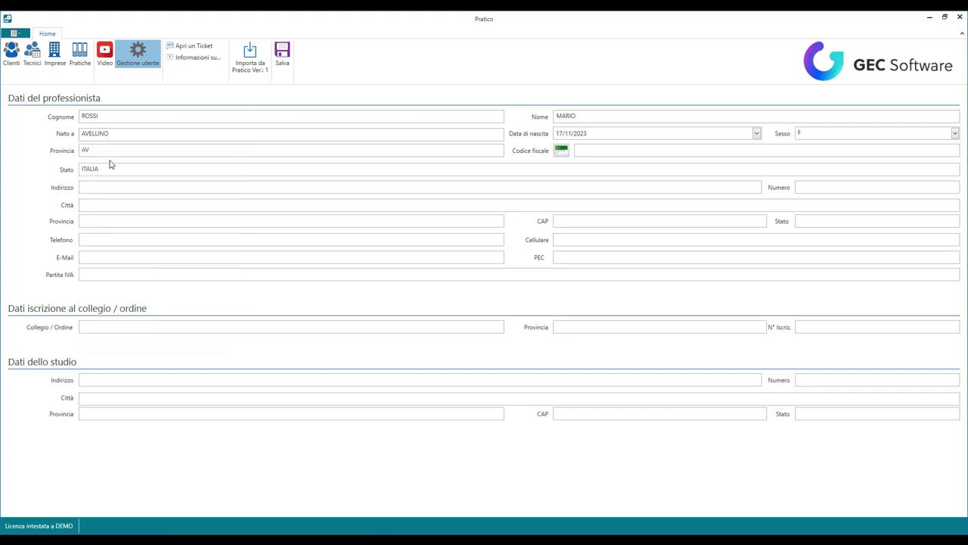
{"action": "left_click", "coordinate": [575, 134]}
{"action": "key", "text": "Tab"}
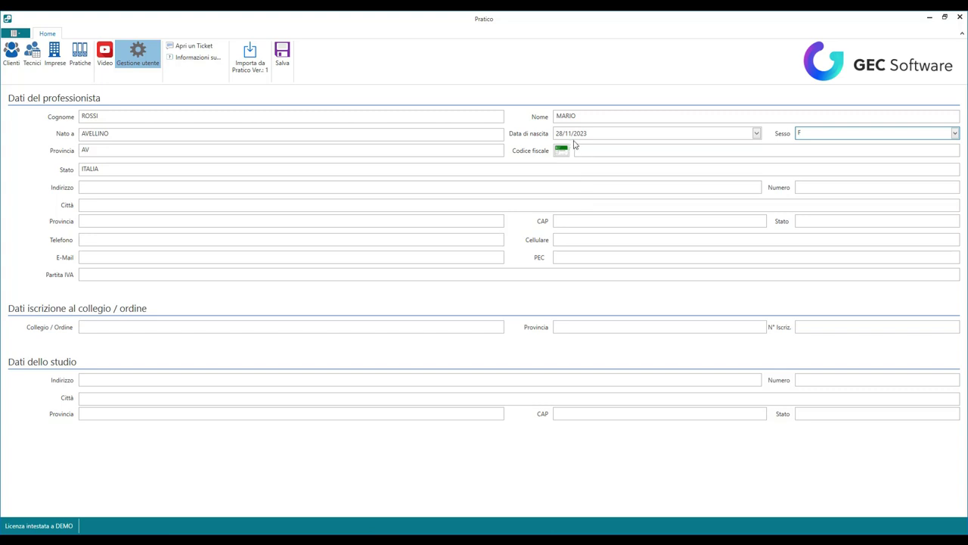
{"action": "left_click", "coordinate": [579, 134]}
{"action": "type", "text": "19"}
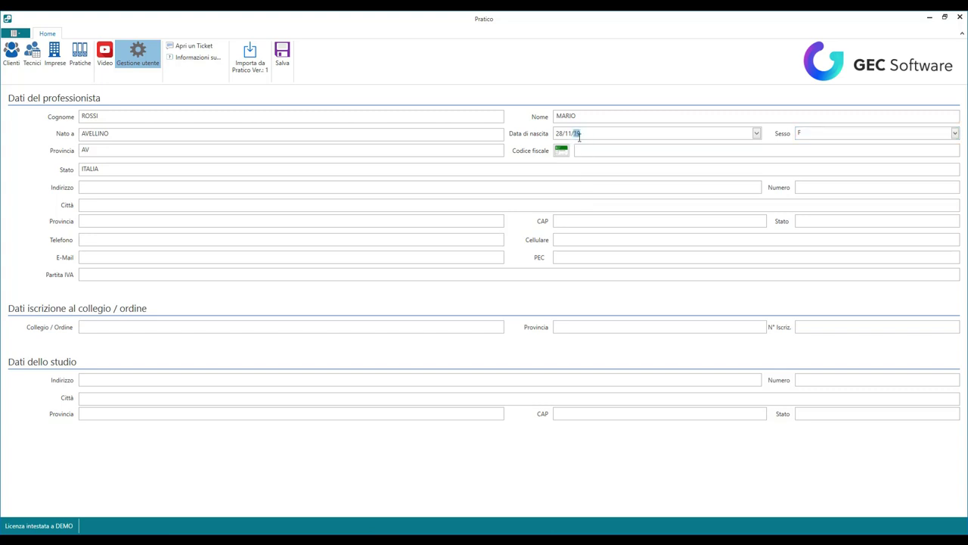
{"action": "type", "text": "81"}
{"action": "key", "text": "Tab"}
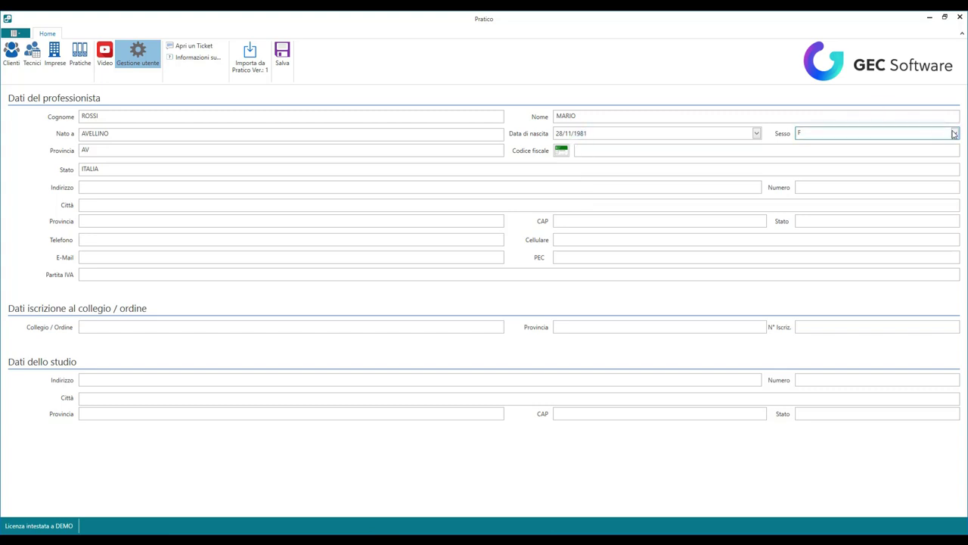
{"action": "left_click", "coordinate": [954, 133]}
{"action": "left_click", "coordinate": [874, 146]}
Step: Enter the residence street and house number, and city AVELLINO with auto-filled province and CAP
{"action": "left_click", "coordinate": [102, 186]}
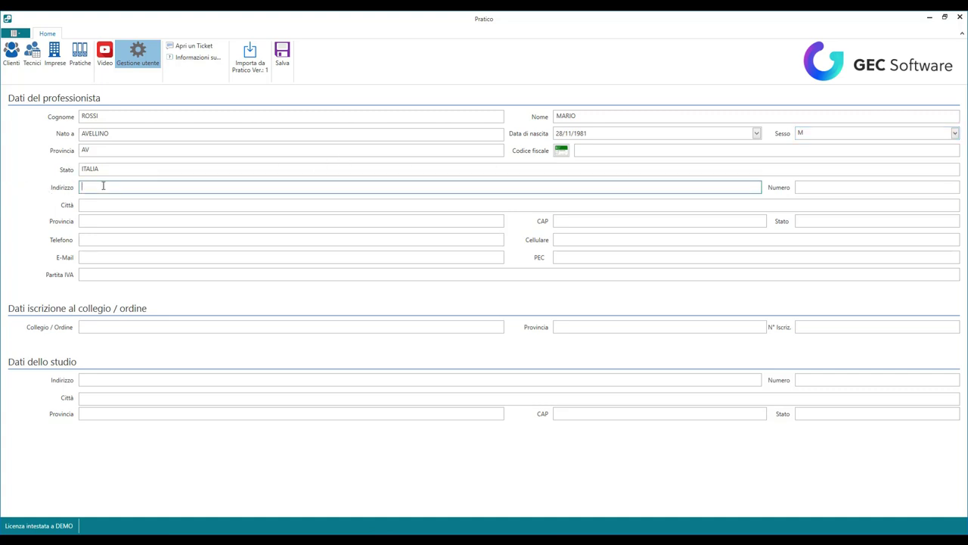
{"action": "key", "text": "Tab"}
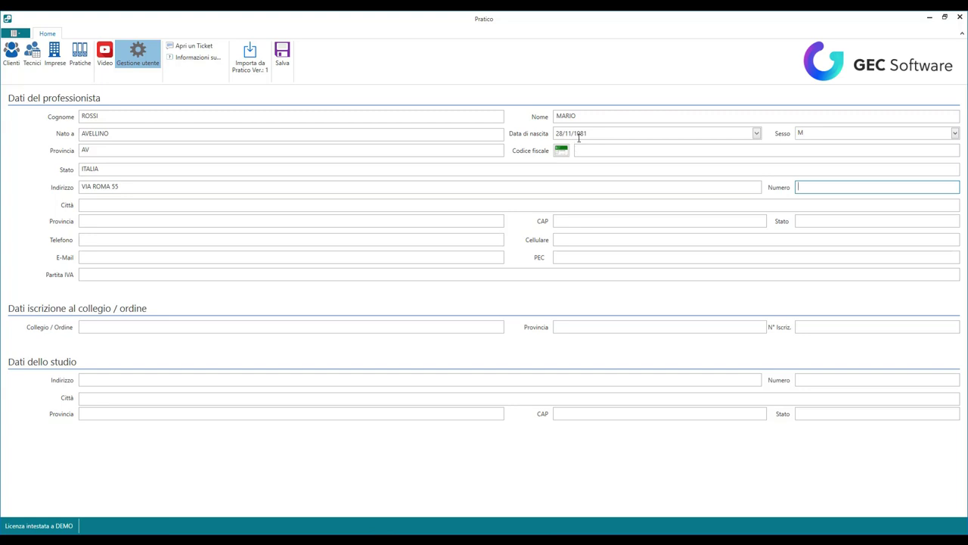
{"action": "left_click", "coordinate": [127, 186]}
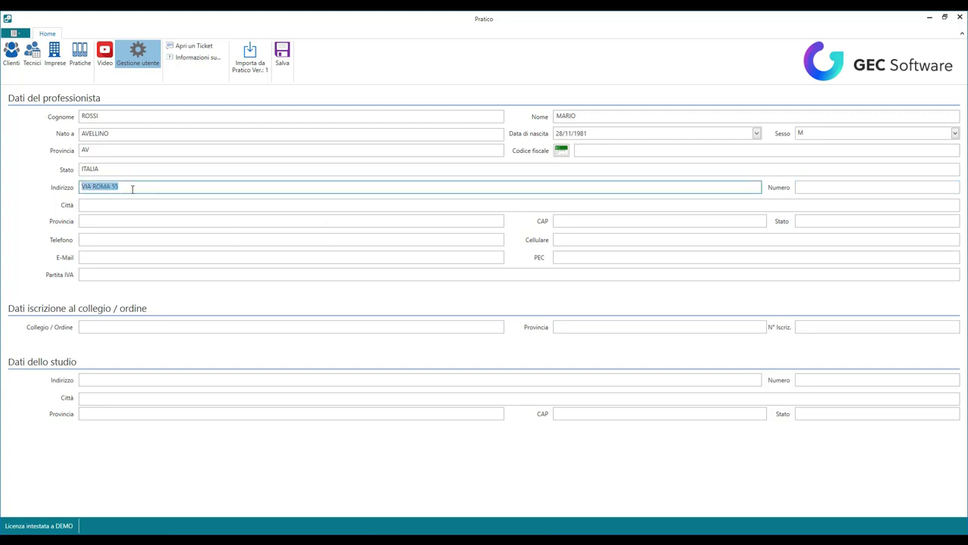
{"action": "left_click", "coordinate": [121, 186]}
{"action": "key", "text": "Tab"}
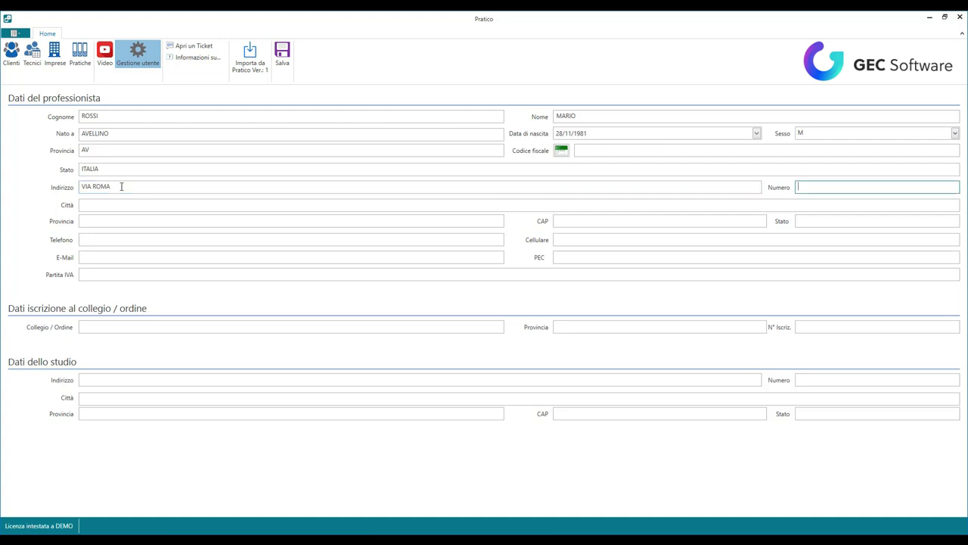
{"action": "type", "text": "55"}
{"action": "key", "text": "Tab"}
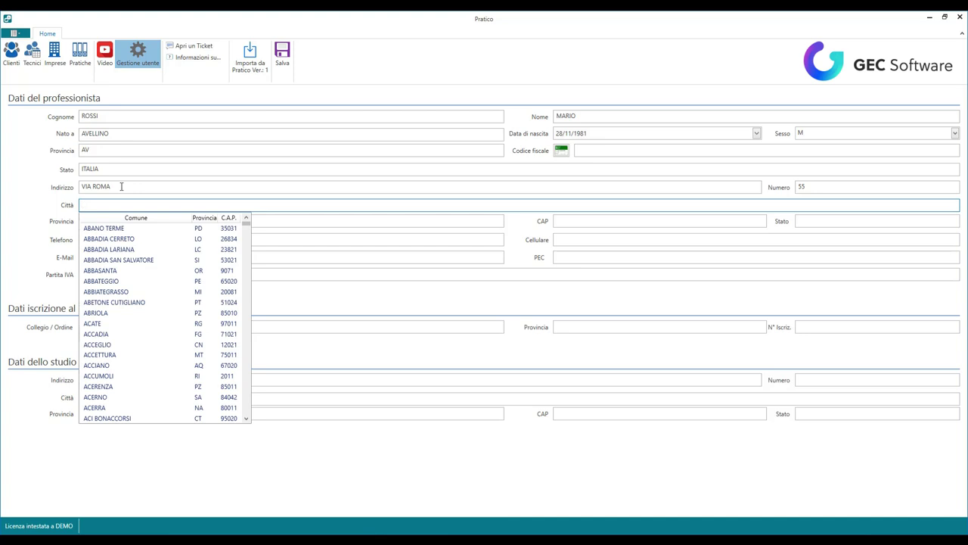
{"action": "type", "text": "AVELLINO"}
{"action": "key", "text": "Tab"}
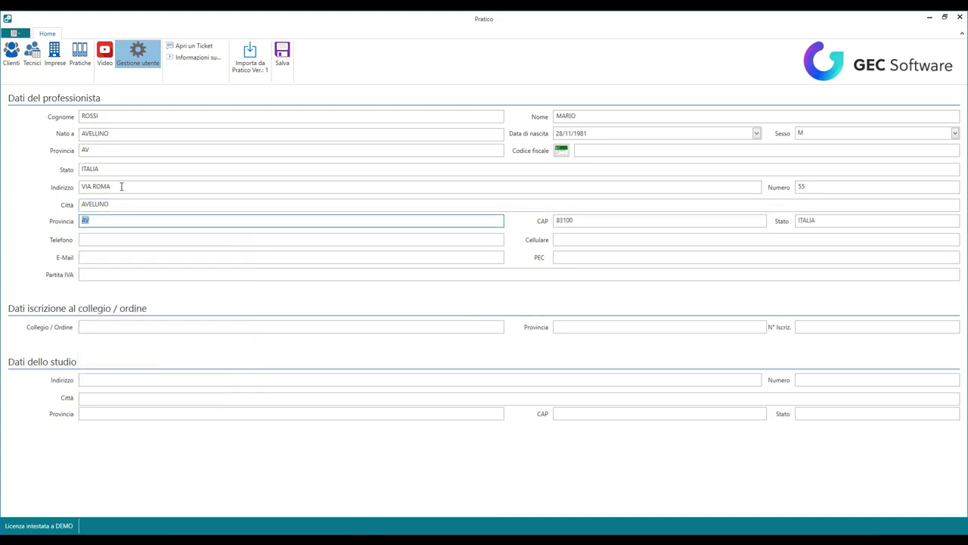
Step: Fill in the professional's phone number and e-mail address
{"action": "left_click", "coordinate": [100, 237]}
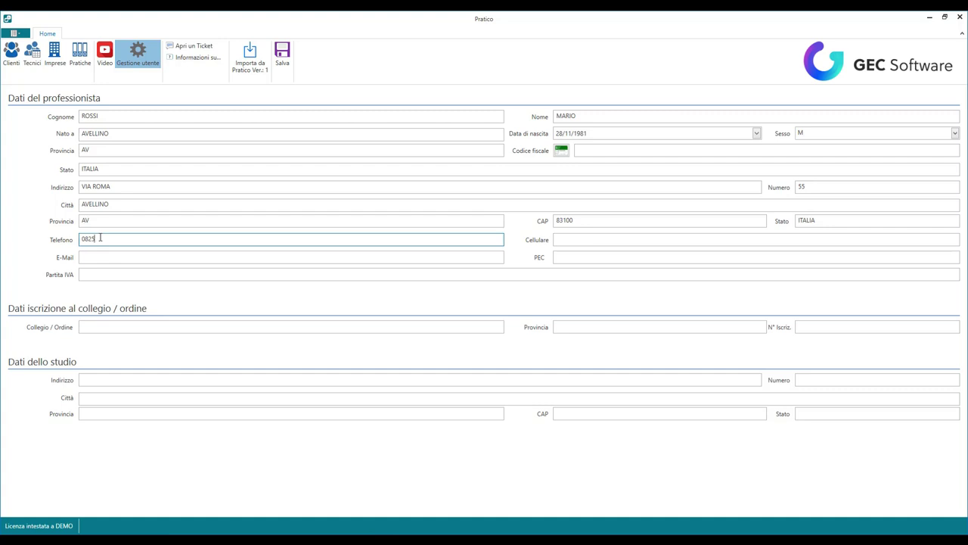
{"action": "type", "text": "0825 111"}
{"action": "left_click", "coordinate": [93, 256]}
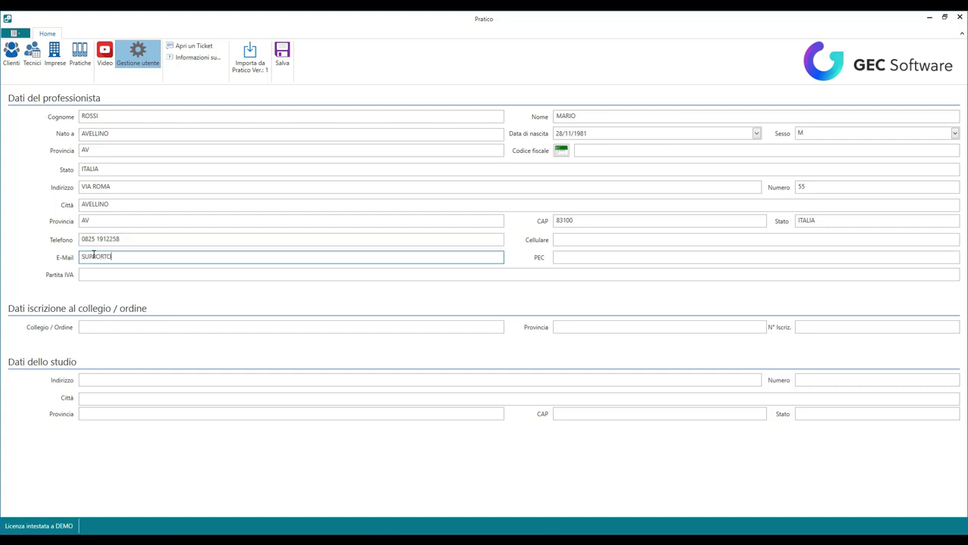
{"action": "key", "text": "Tab"}
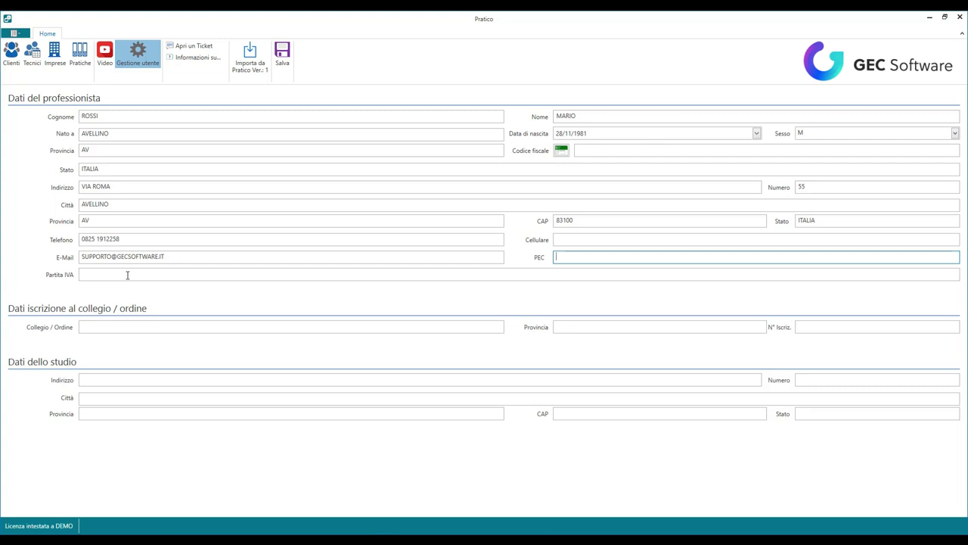
Step: Enter Collegio GEOMETRI DI AVELLINO, the studio address and studio city AVELLINO
{"action": "left_click", "coordinate": [117, 326]}
{"action": "type", "text": "G"}
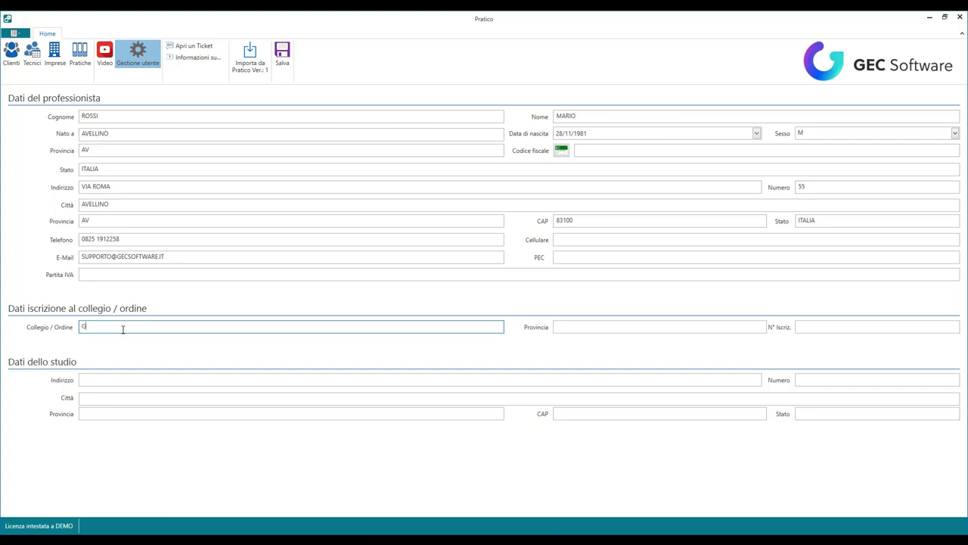
{"action": "type", "text": "EOMETRI DI AVELLINO"}
{"action": "key", "text": "Tab"}
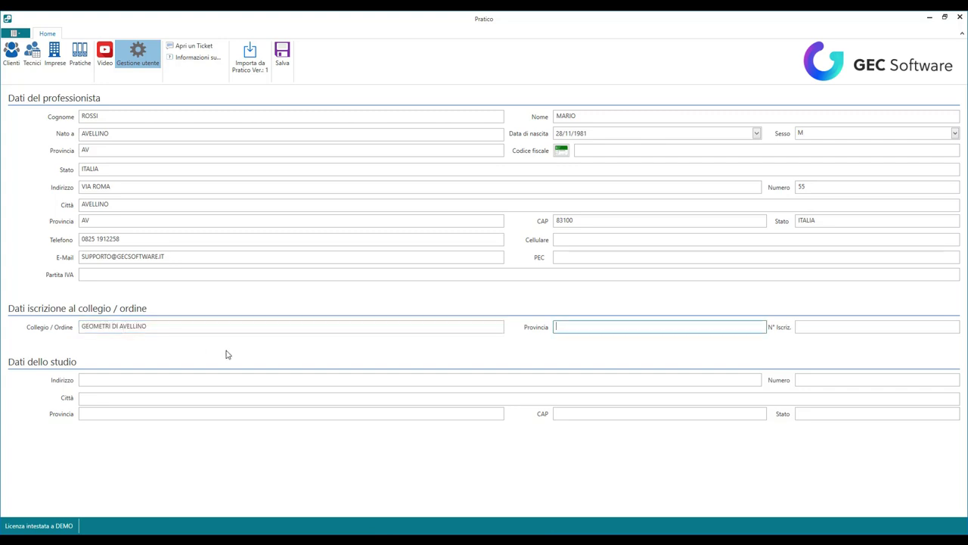
{"action": "key", "text": "Tab"}
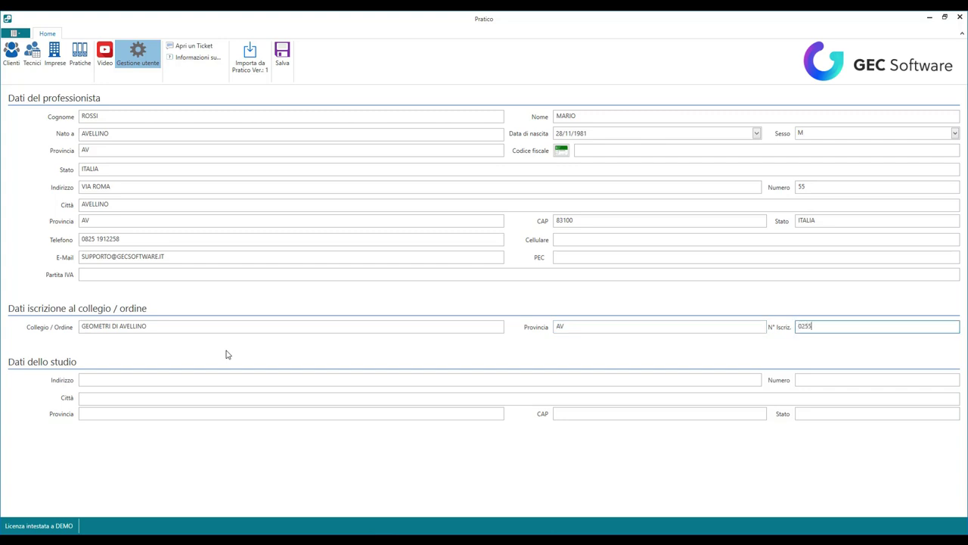
{"action": "left_click", "coordinate": [110, 377]}
{"action": "type", "text": "STUD"}
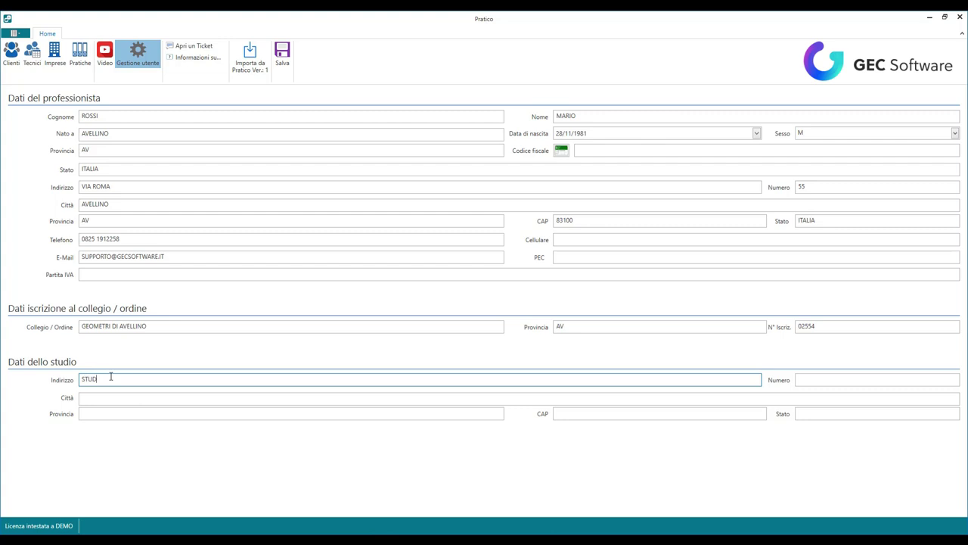
{"action": "type", "text": "IO ROSSI"}
{"action": "left_click", "coordinate": [104, 397]}
{"action": "type", "text": "AVELL"}
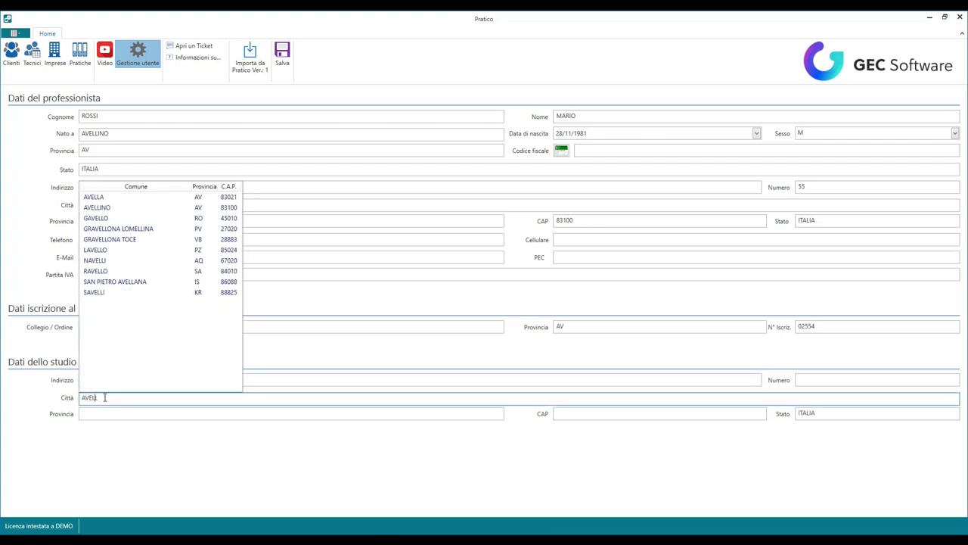
{"action": "type", "text": "INO"}
{"action": "key", "text": "Tab"}
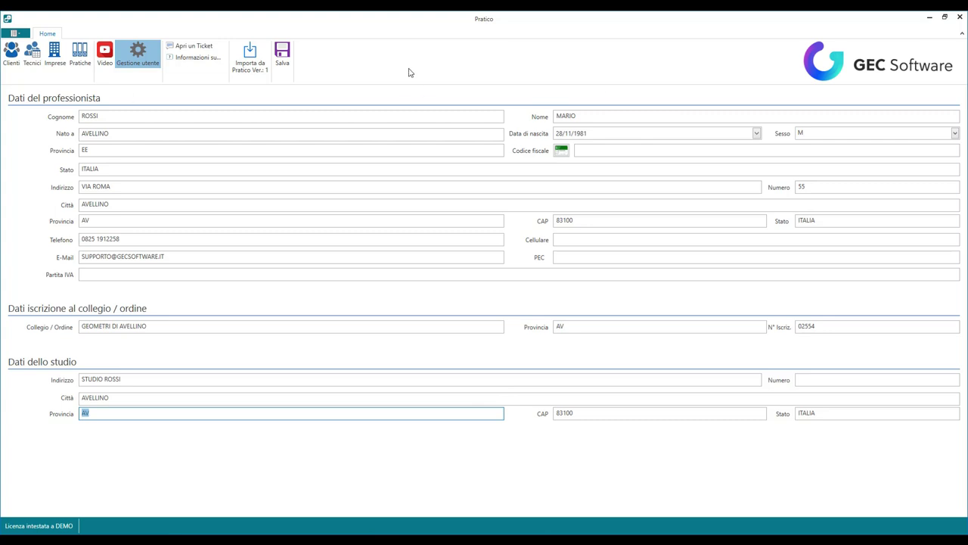
Step: Save, correct the birth province to AV and generate the tax code
{"action": "left_click", "coordinate": [282, 65]}
{"action": "left_click", "coordinate": [96, 160]}
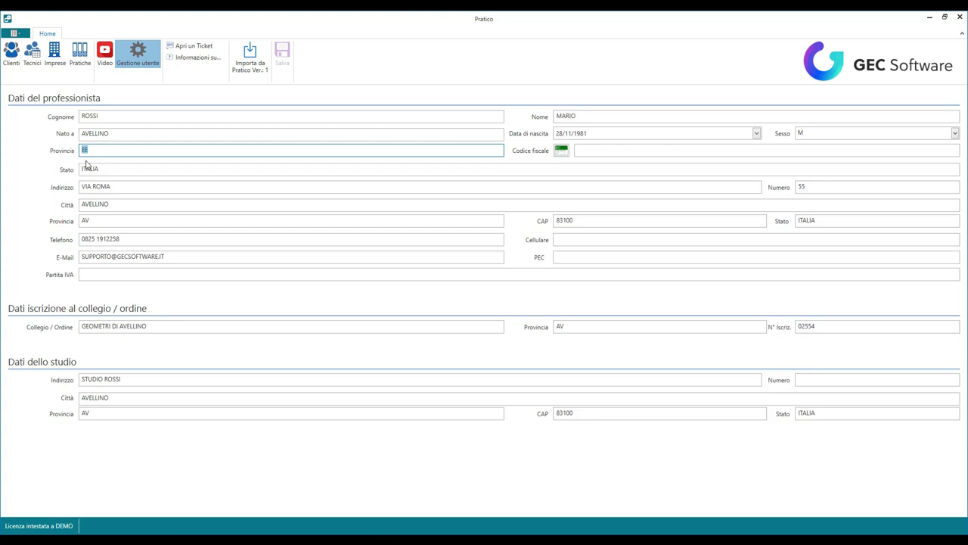
{"action": "type", "text": "AV"}
{"action": "left_click", "coordinate": [561, 151]}
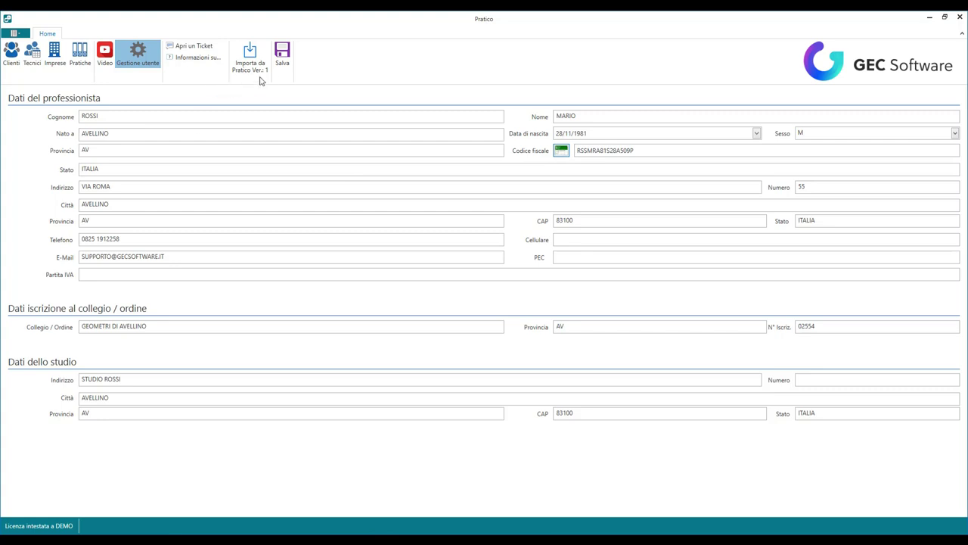
Step: Save the corrected profile, then start a new record in the Tecnici archive under Pratiche
{"action": "left_click", "coordinate": [282, 55]}
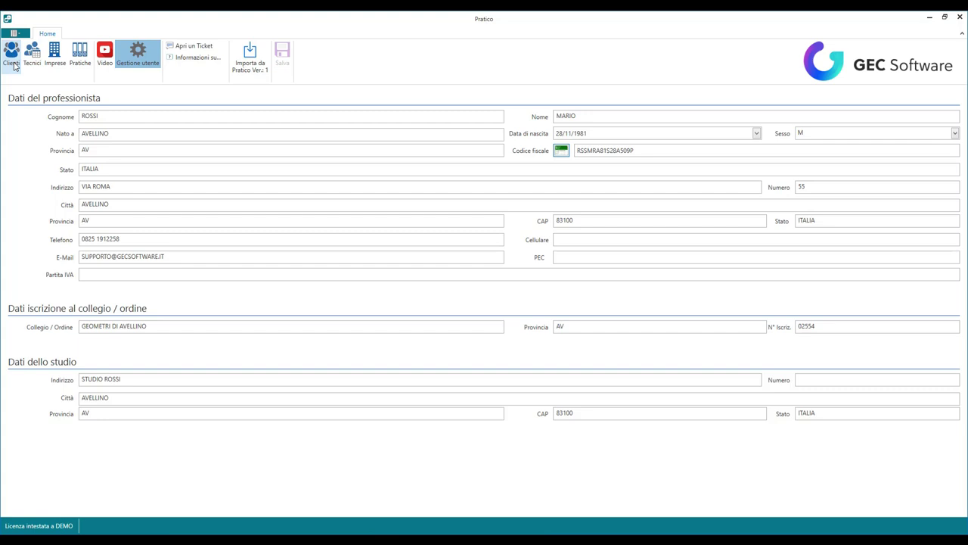
{"action": "left_click", "coordinate": [81, 61]}
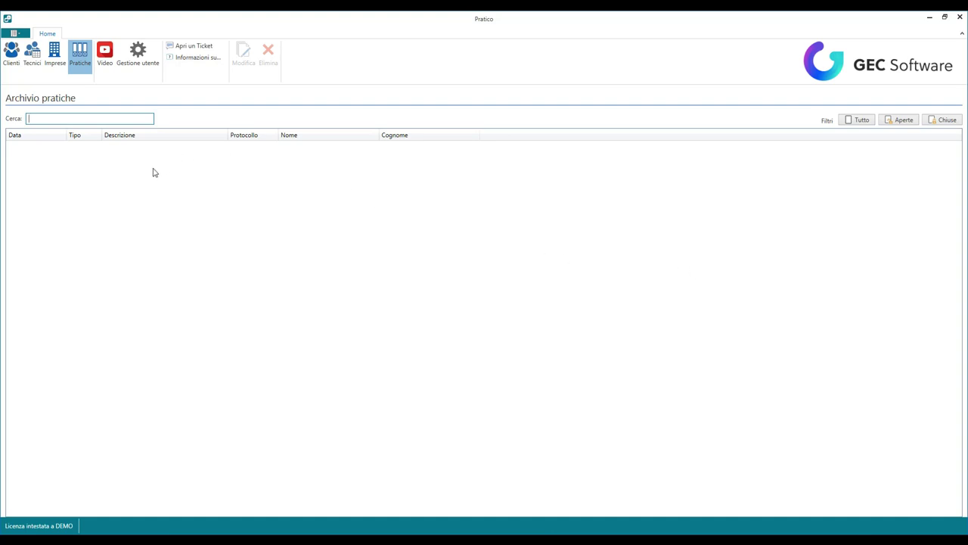
{"action": "left_click", "coordinate": [32, 57]}
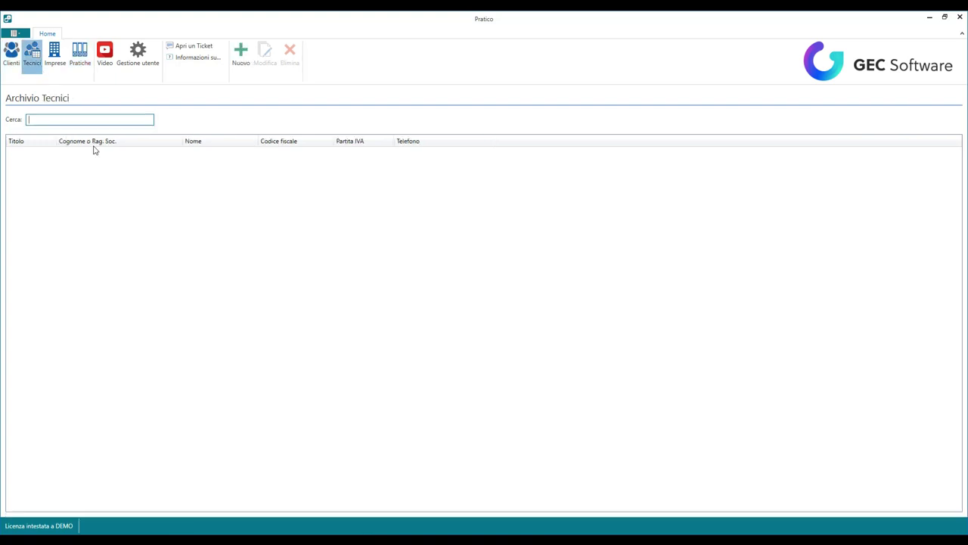
{"action": "left_click", "coordinate": [240, 57]}
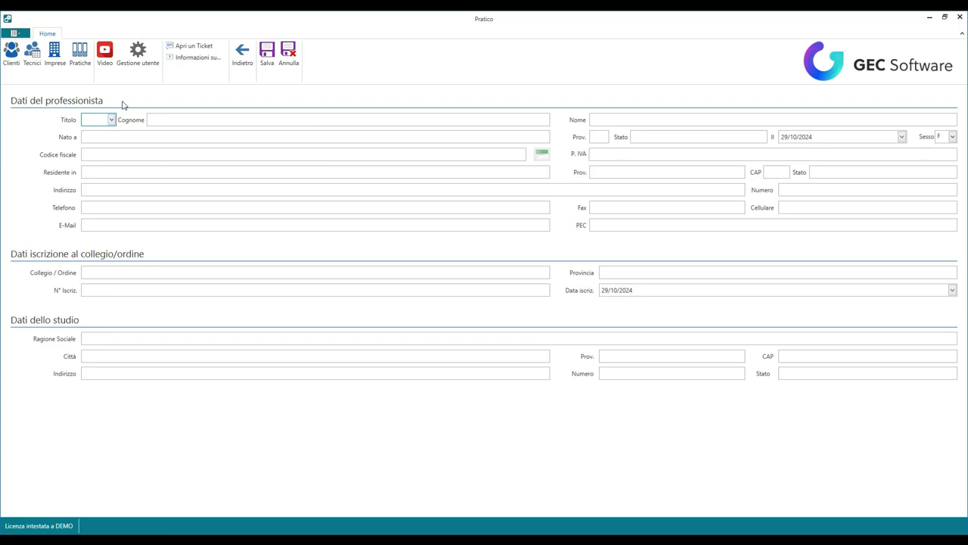
Step: Enter title Geom., the technician's surname and first name, birthplace AVELLINO, sex M, and generate the tax code
{"action": "left_click", "coordinate": [112, 122]}
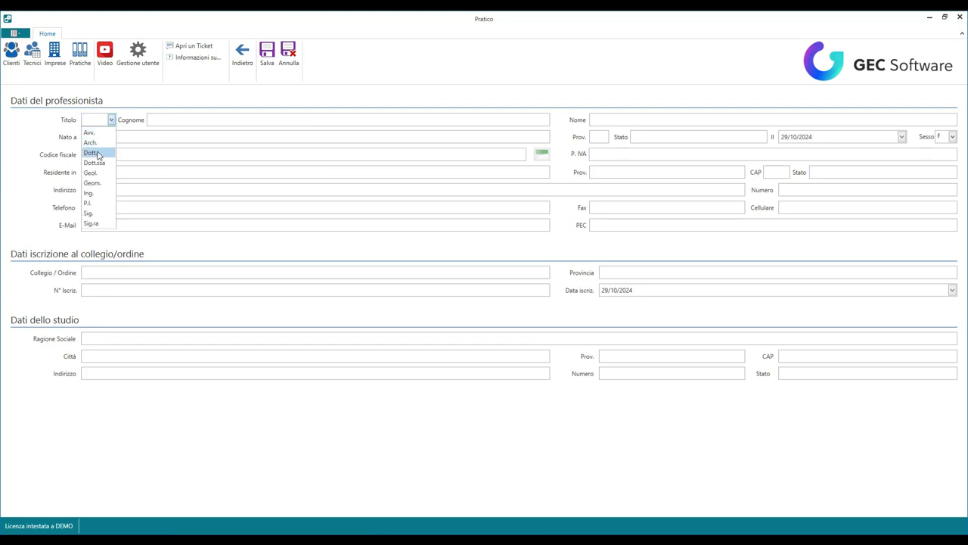
{"action": "left_click", "coordinate": [94, 182]}
{"action": "left_click", "coordinate": [174, 119]}
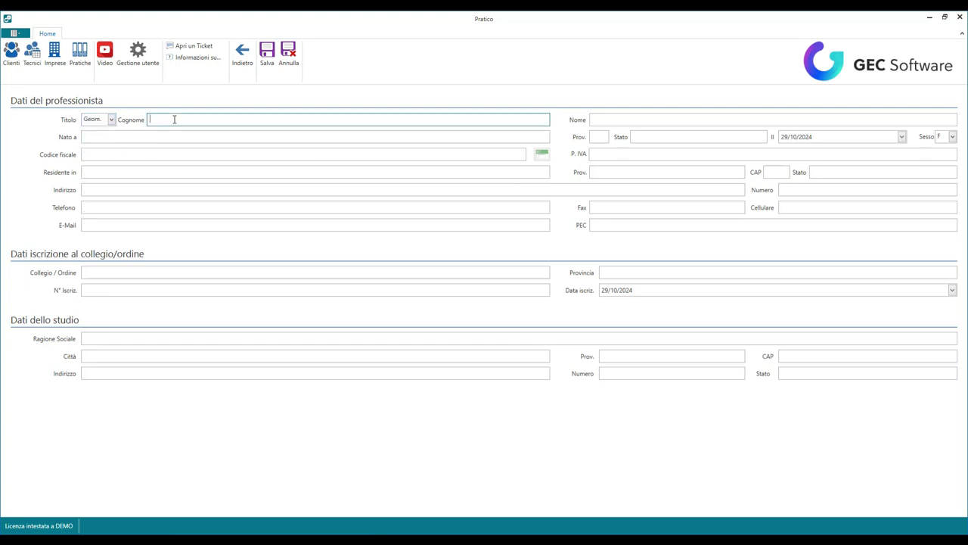
{"action": "type", "text": "ROSSI"}
{"action": "key", "text": "Tab"}
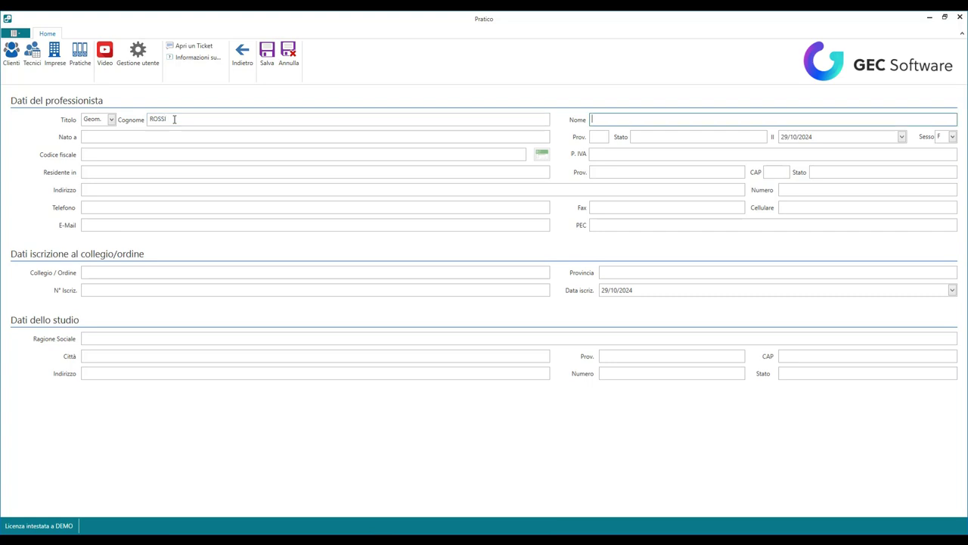
{"action": "type", "text": "MARIO"}
{"action": "key", "text": "Tab"}
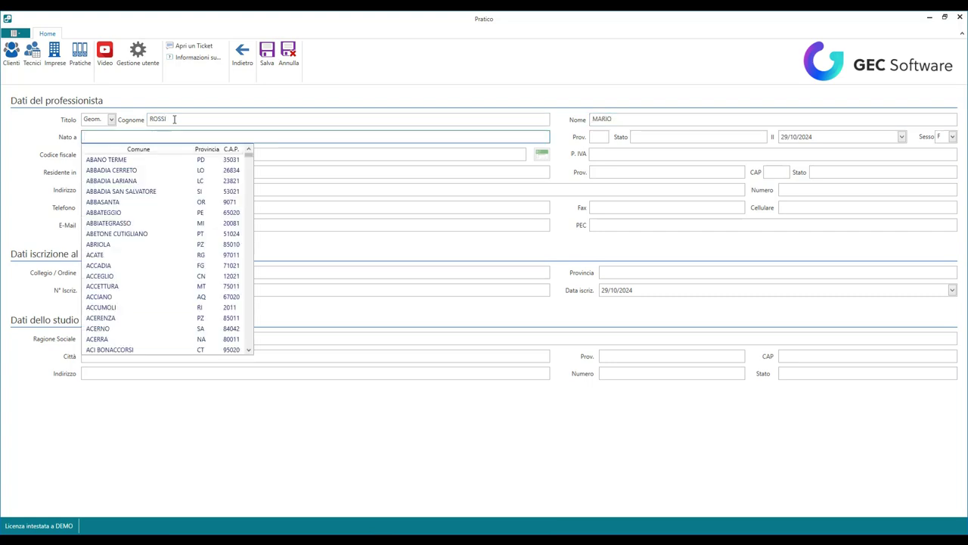
{"action": "type", "text": "AVELLINO"}
{"action": "key", "text": "Tab"}
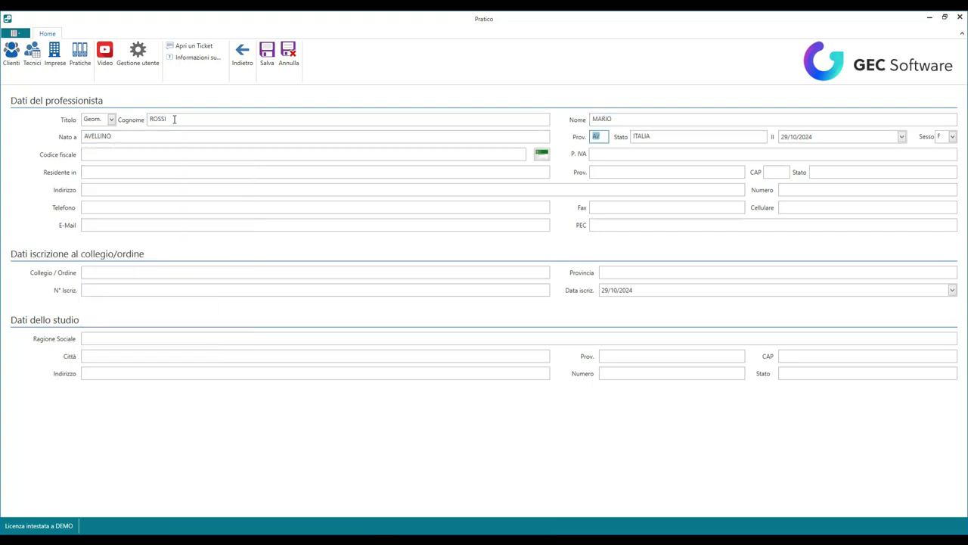
{"action": "left_click", "coordinate": [110, 156]}
{"action": "left_click", "coordinate": [957, 135]}
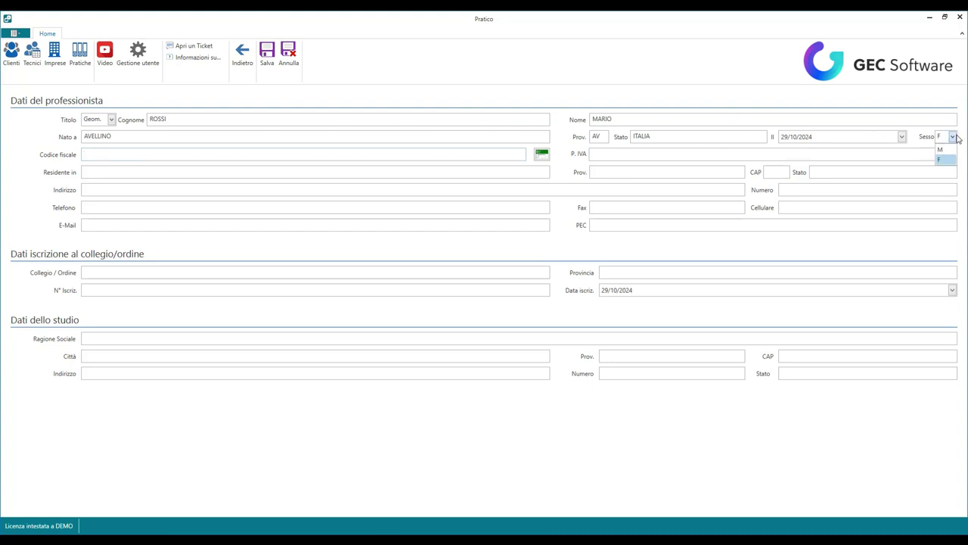
{"action": "left_click", "coordinate": [944, 153]}
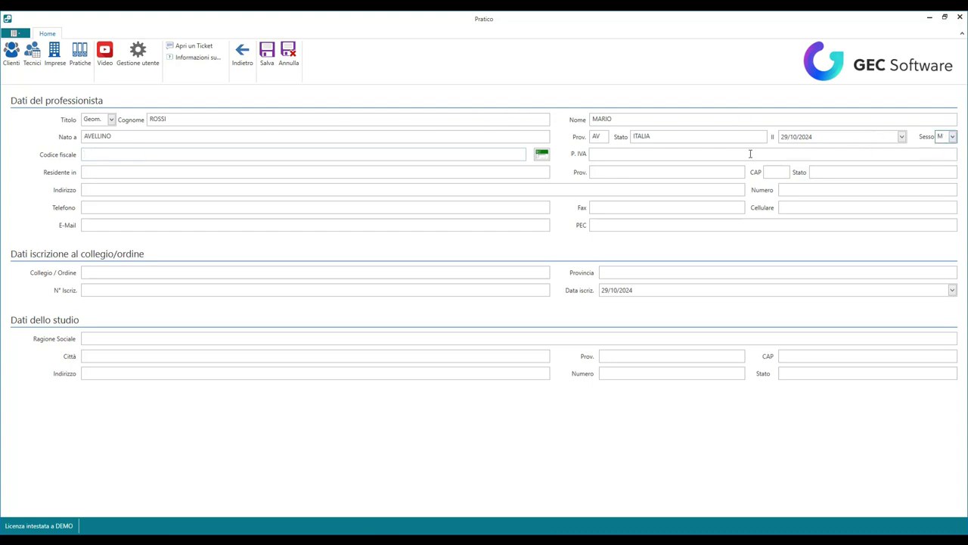
{"action": "left_click", "coordinate": [542, 154]}
Step: Add residence AVELLINO, the street address, house number and phone number, then save the technician
{"action": "left_click", "coordinate": [649, 157]}
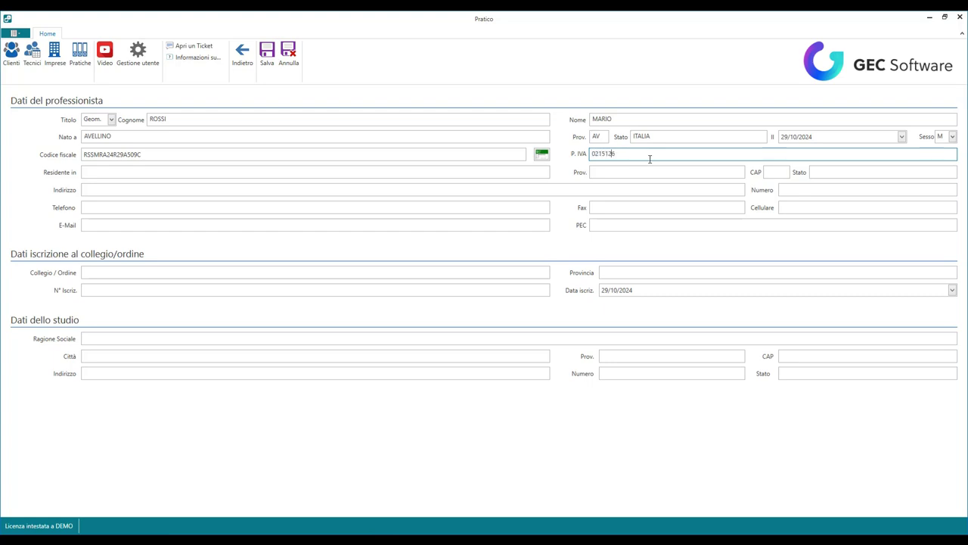
{"action": "left_click", "coordinate": [261, 173]}
{"action": "type", "text": "AVELLINO"}
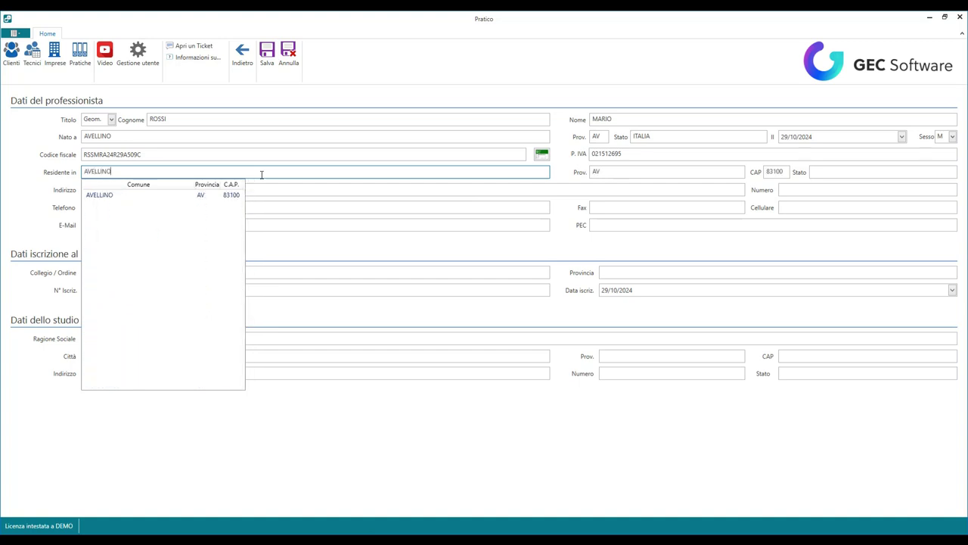
{"action": "key", "text": "Tab"}
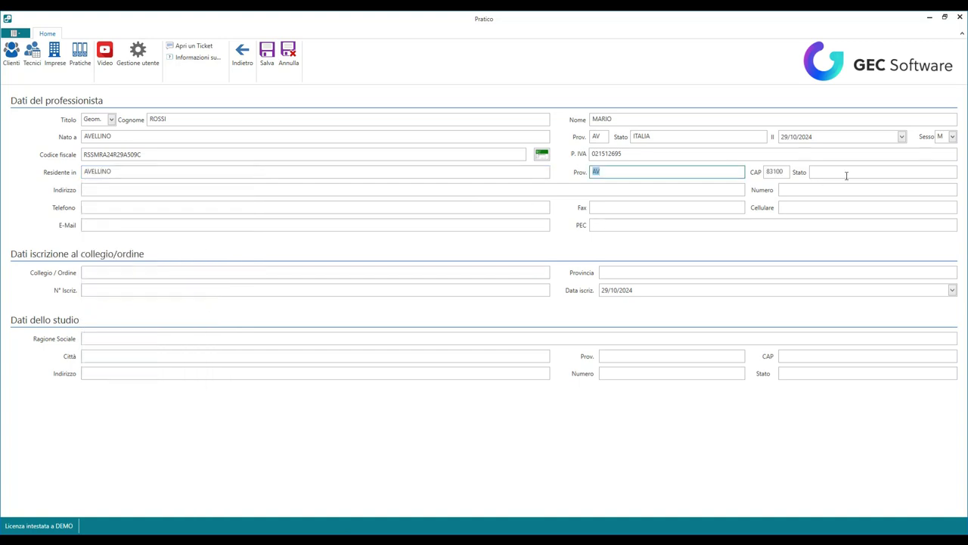
{"action": "left_click", "coordinate": [846, 175]}
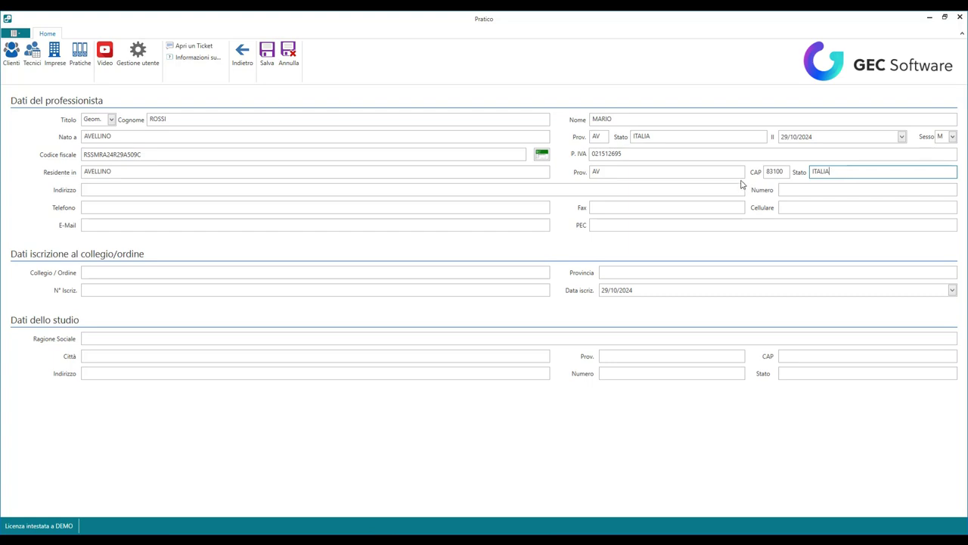
{"action": "left_click", "coordinate": [179, 194]}
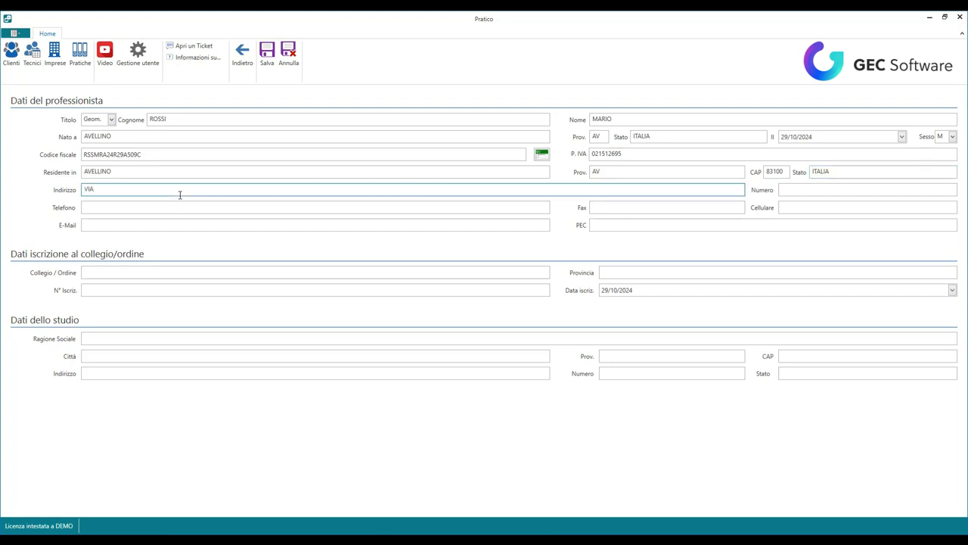
{"action": "key", "text": "Tab"}
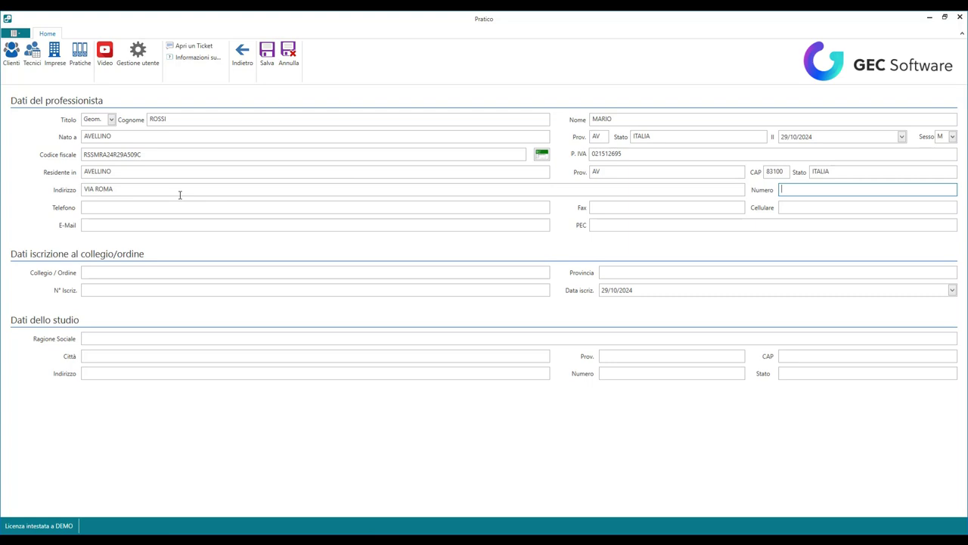
{"action": "left_click", "coordinate": [161, 207]}
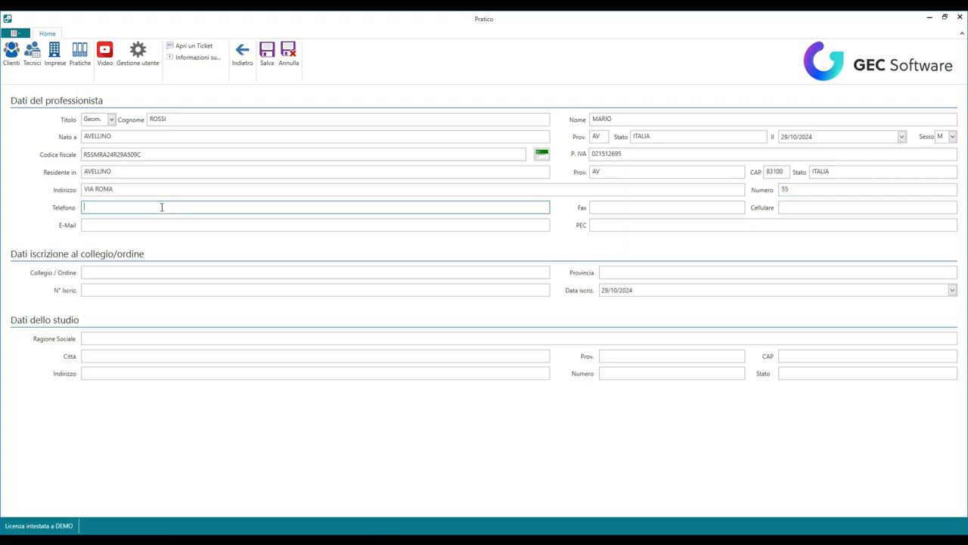
{"action": "left_click", "coordinate": [267, 59]}
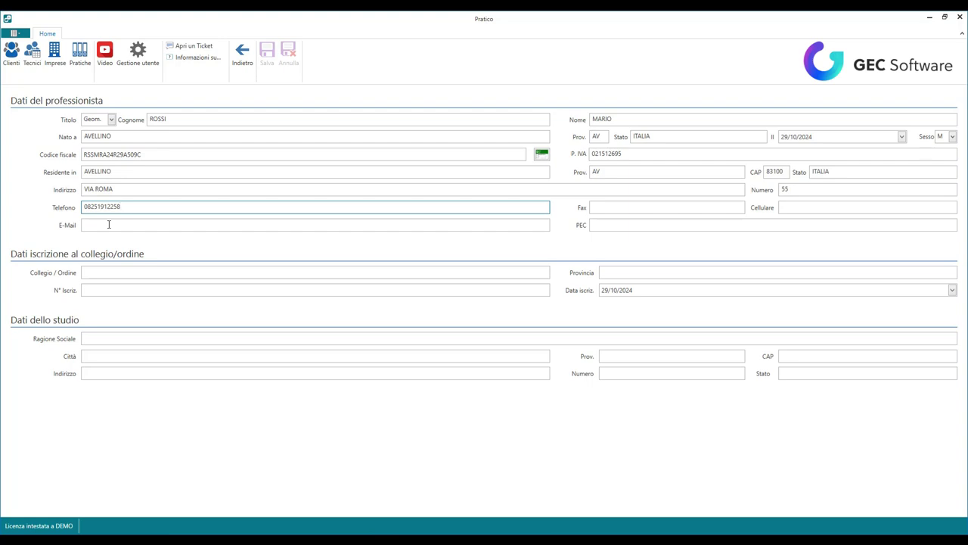
Step: Open Archivio clienti and start a new client record
{"action": "left_click", "coordinate": [108, 224]}
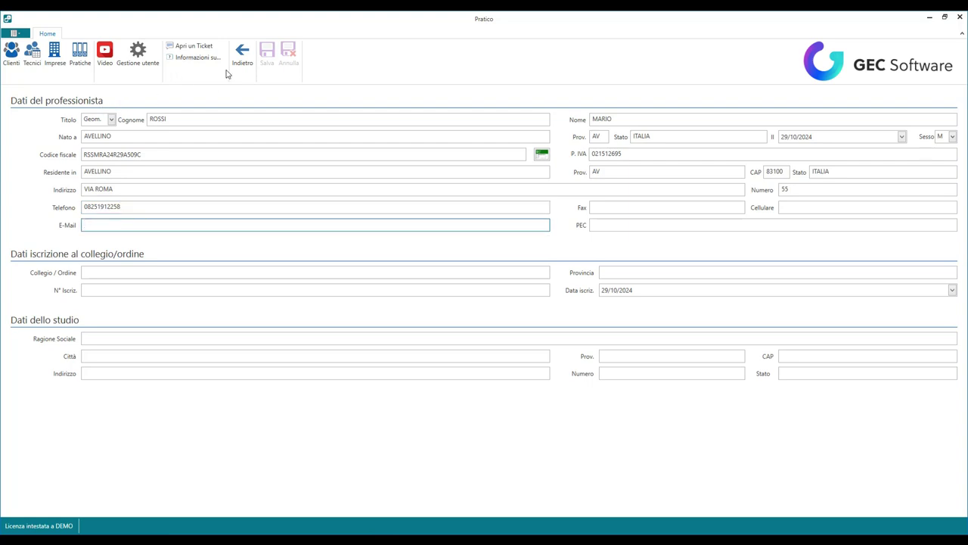
{"action": "left_click", "coordinate": [53, 59]}
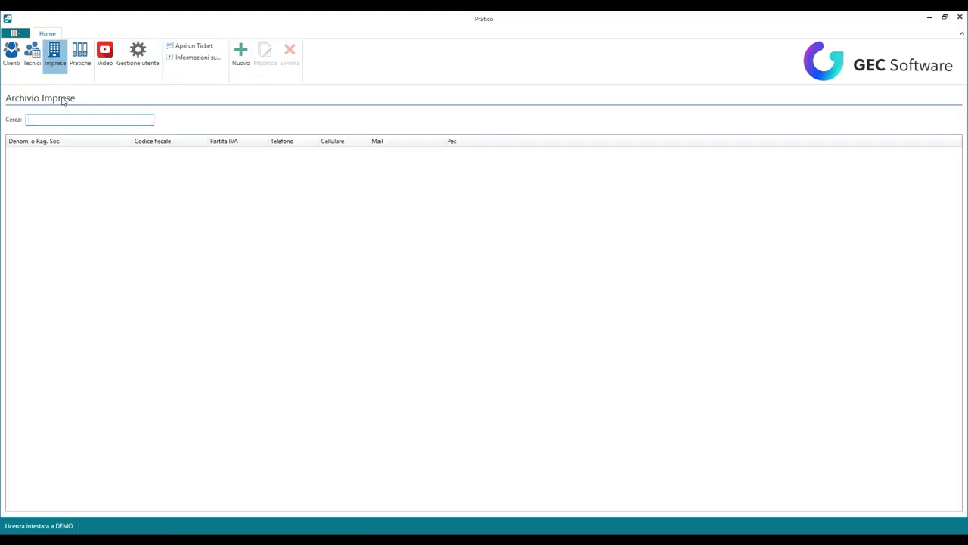
{"action": "left_click", "coordinate": [12, 59]}
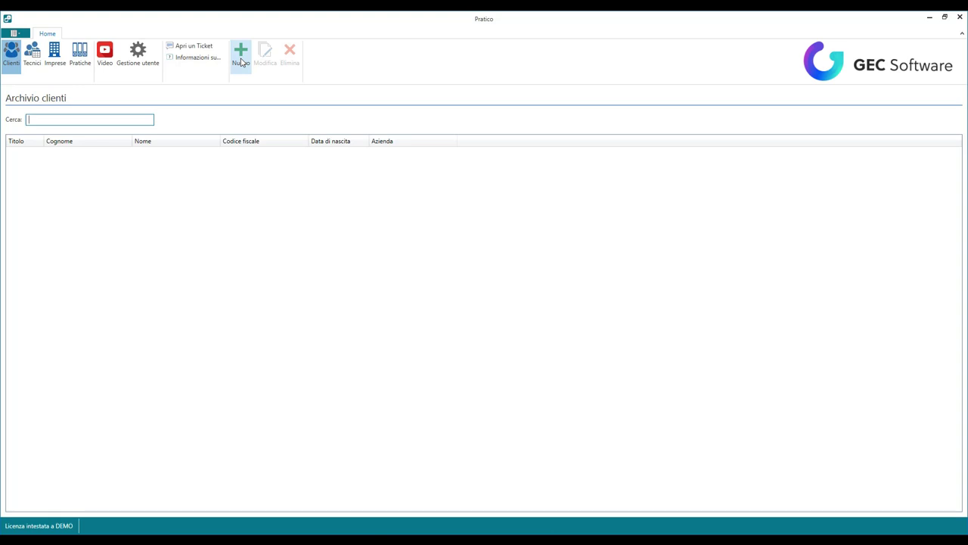
{"action": "left_click", "coordinate": [245, 66]}
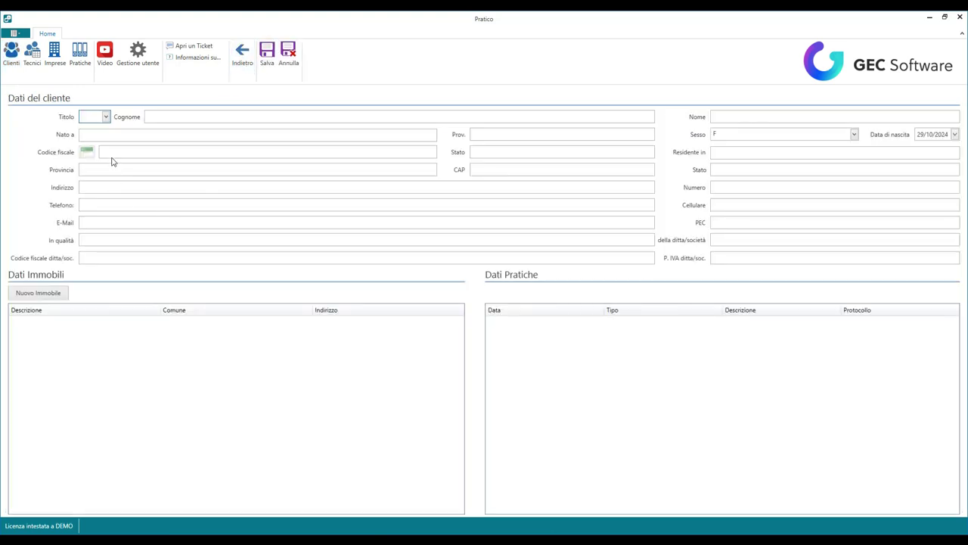
Step: Enter title Sig., the client's surname and first name, and birthplace AVELLINO with province AV
{"action": "left_click", "coordinate": [106, 117]}
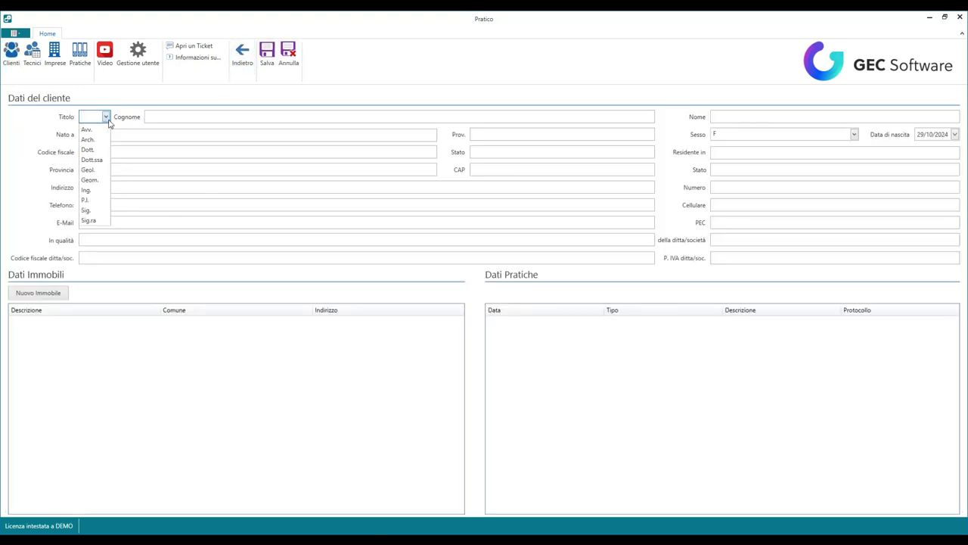
{"action": "left_click", "coordinate": [95, 210]}
{"action": "left_click", "coordinate": [166, 116]}
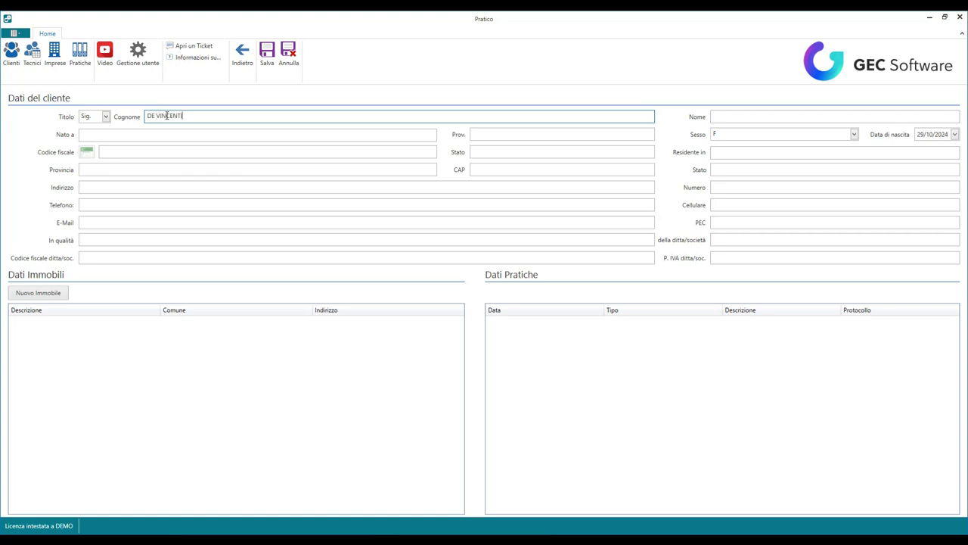
{"action": "type", "text": "S"}
{"action": "key", "text": "Tab"}
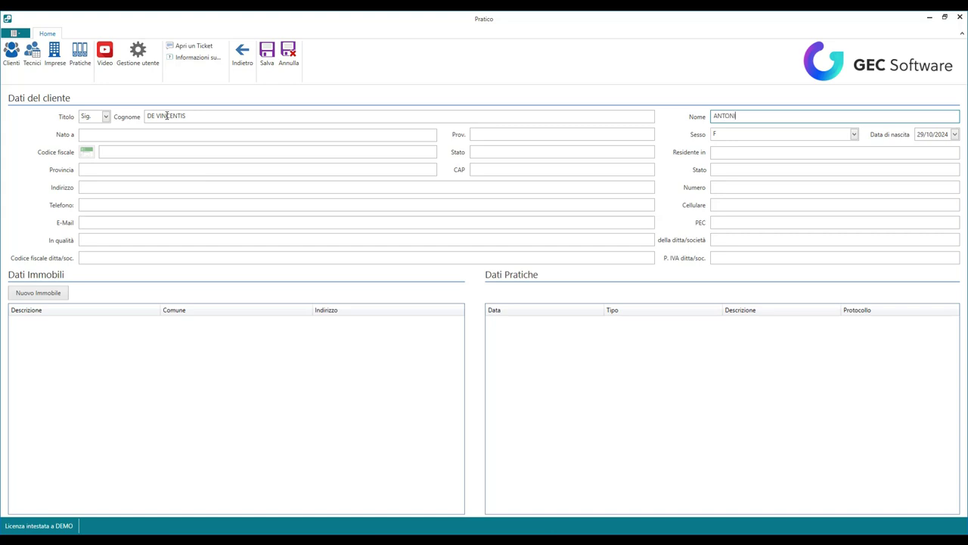
{"action": "left_click", "coordinate": [126, 136]}
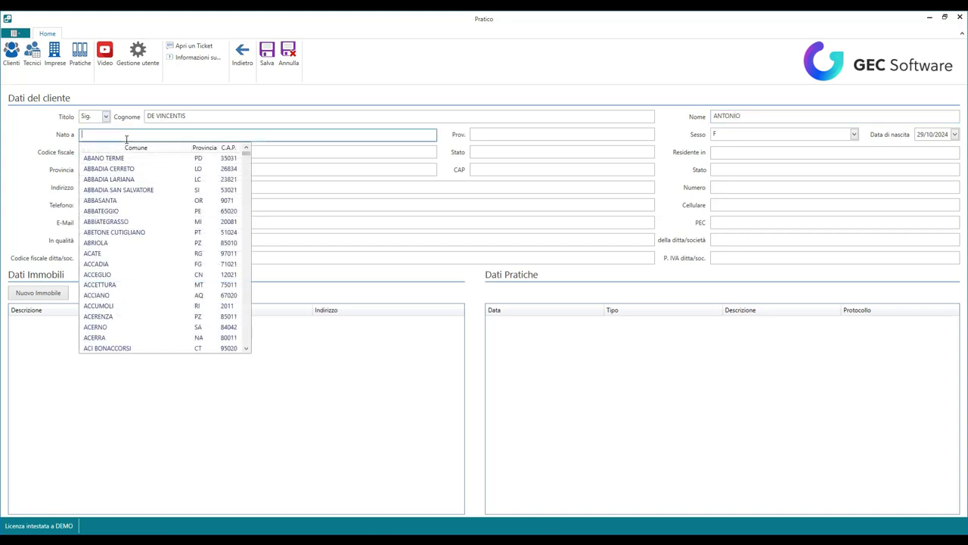
{"action": "type", "text": "AVELLINO"}
{"action": "key", "text": "Tab"}
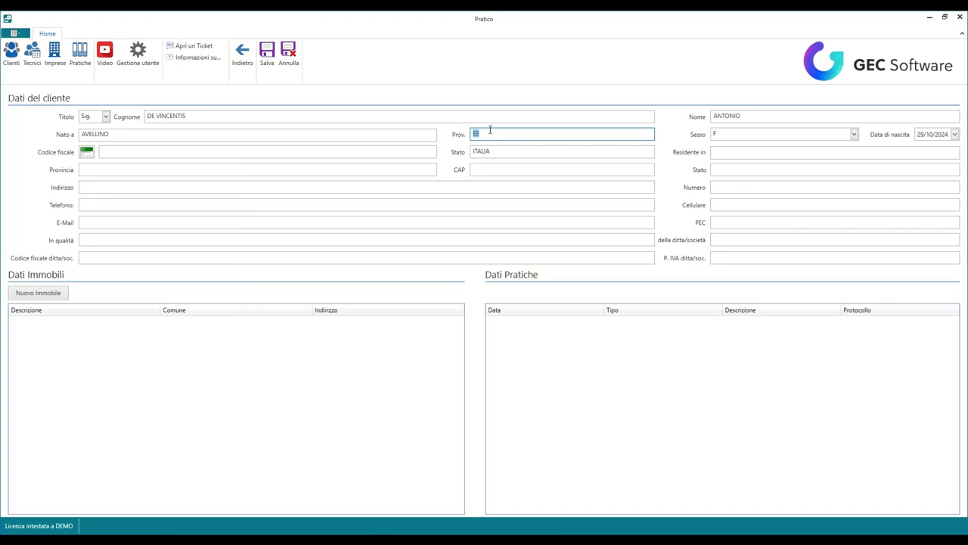
{"action": "type", "text": "AV"}
{"action": "key", "text": "Tab"}
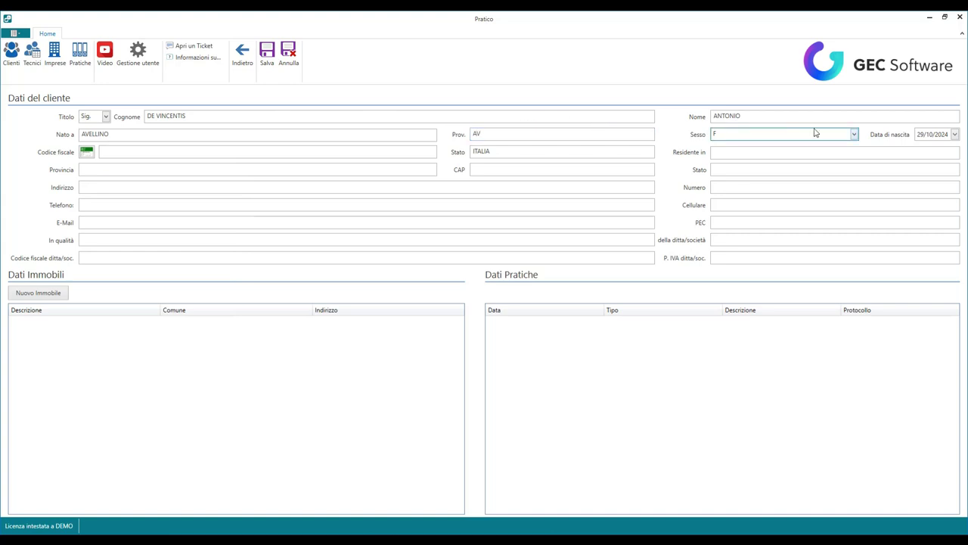
{"action": "left_click", "coordinate": [853, 137]}
{"action": "left_click", "coordinate": [752, 157]}
{"action": "left_click", "coordinate": [924, 134]}
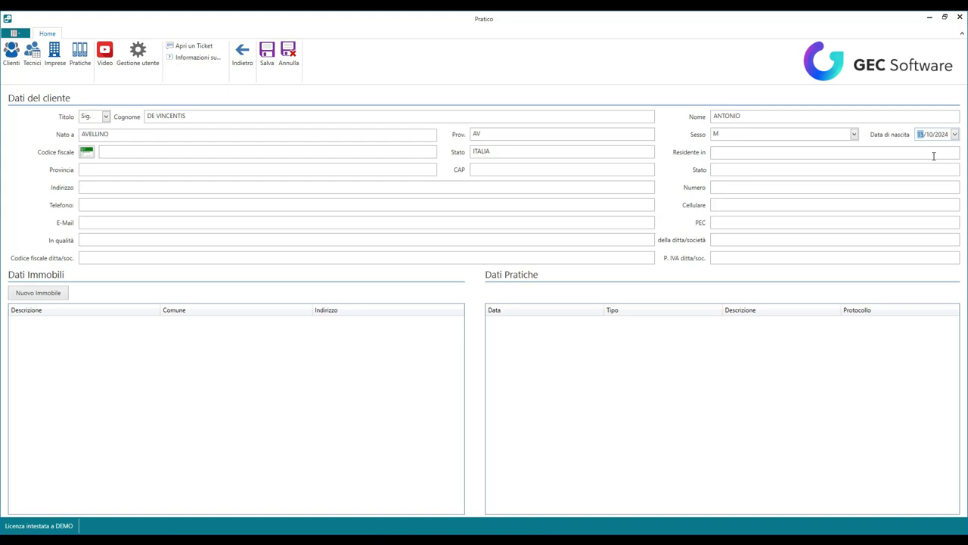
{"action": "key", "text": "Tab"}
{"action": "key", "text": "shift+Tab"}
{"action": "left_click", "coordinate": [941, 135]}
{"action": "type", "text": "1970"}
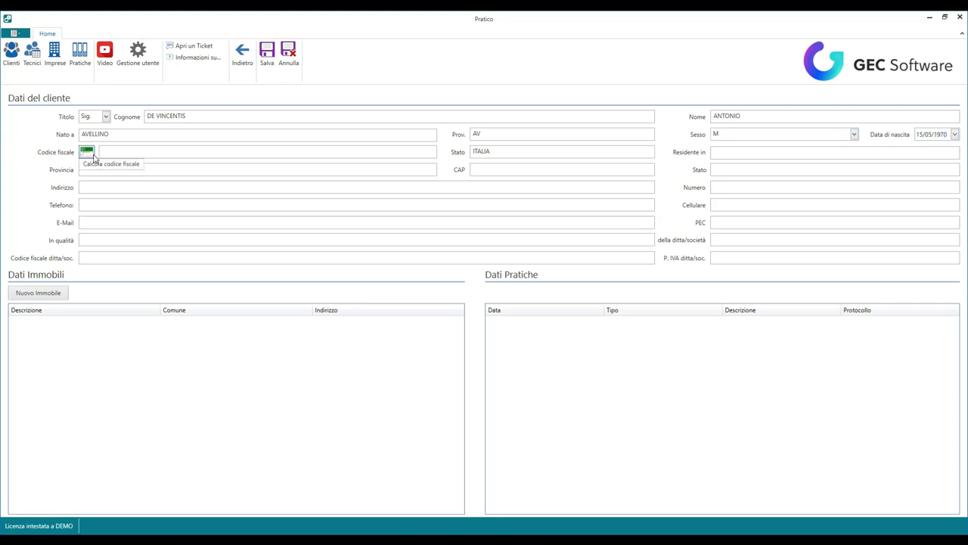
Step: Generate the client's tax code, add residence AVELLINO (AV) with street and house number, and save
{"action": "left_click", "coordinate": [86, 151]}
{"action": "left_click", "coordinate": [771, 151]}
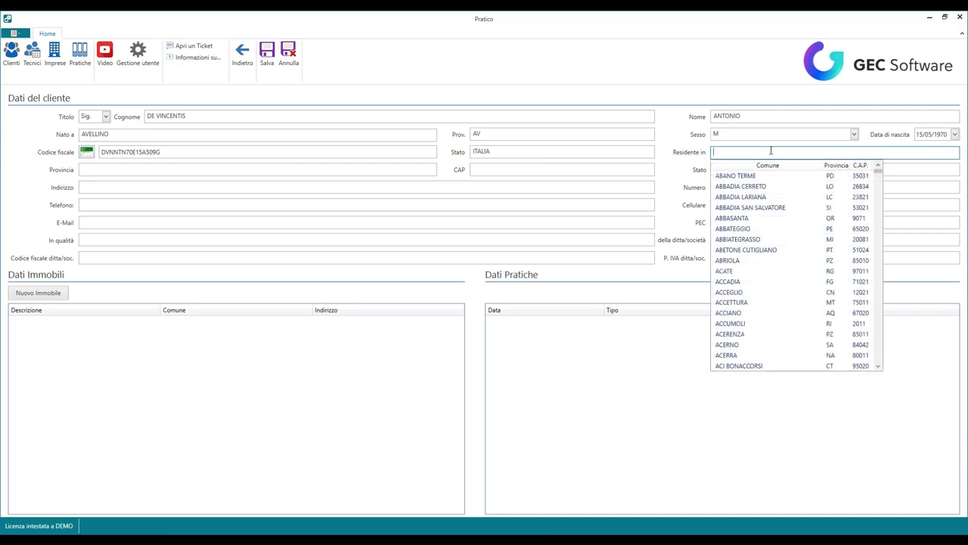
{"action": "type", "text": "AVELLINO"}
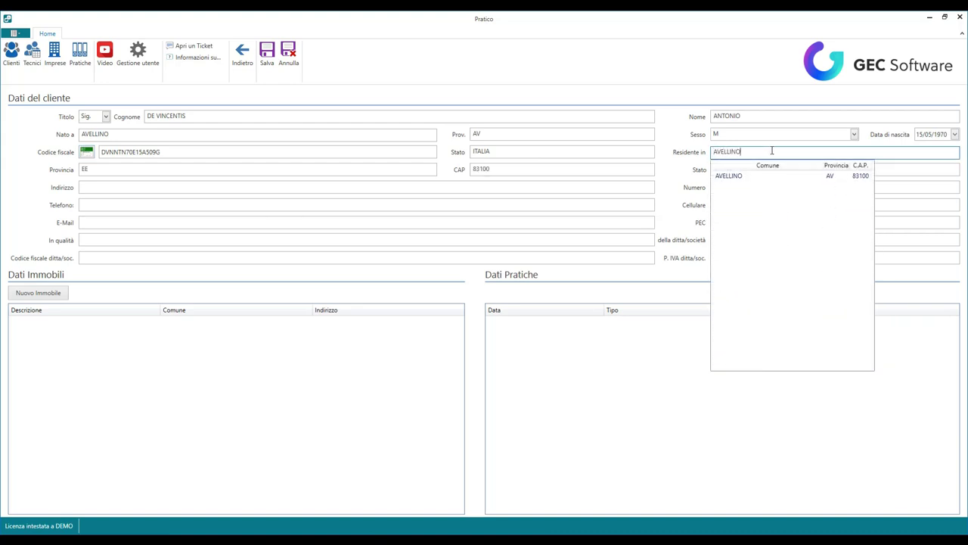
{"action": "key", "text": "Tab"}
{"action": "type", "text": "AV"}
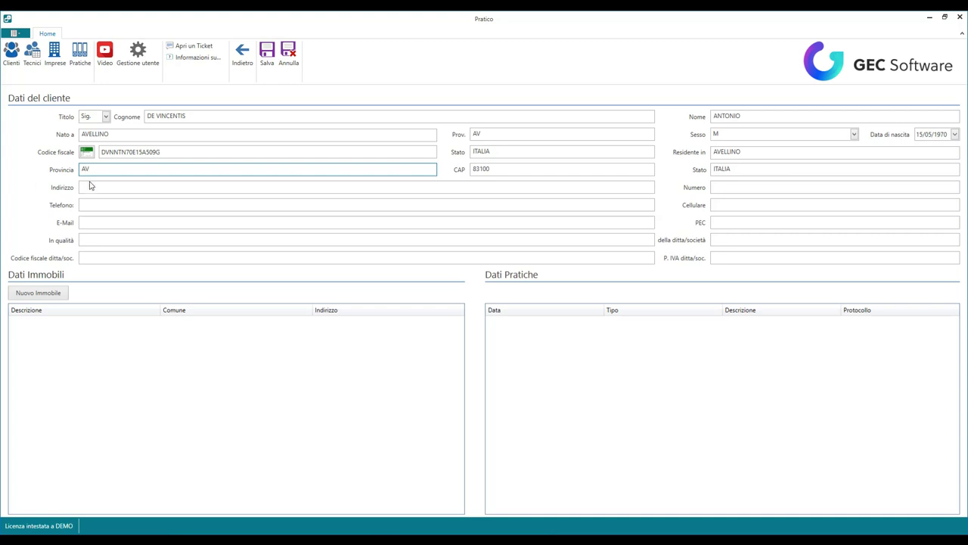
{"action": "left_click", "coordinate": [106, 185]}
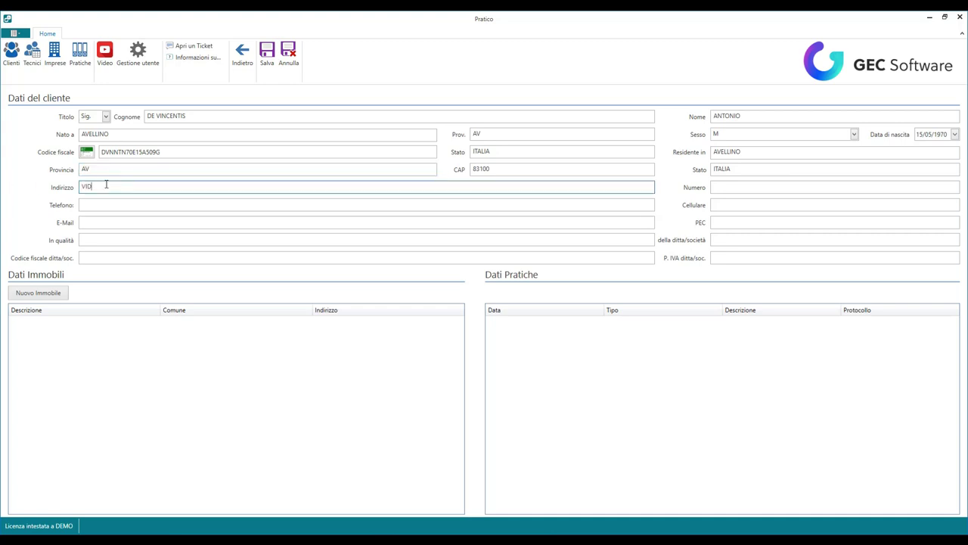
{"action": "key", "text": "Tab"}
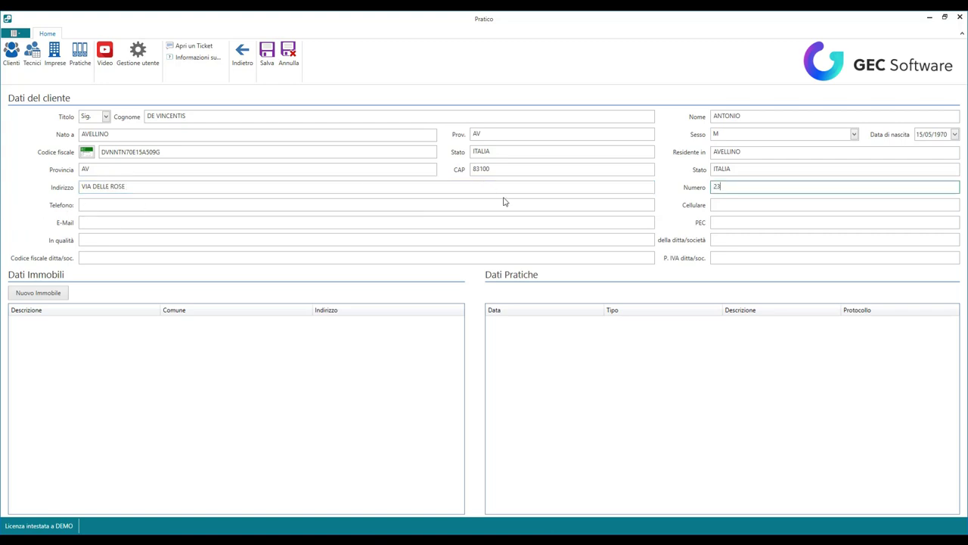
{"action": "left_click", "coordinate": [267, 56]}
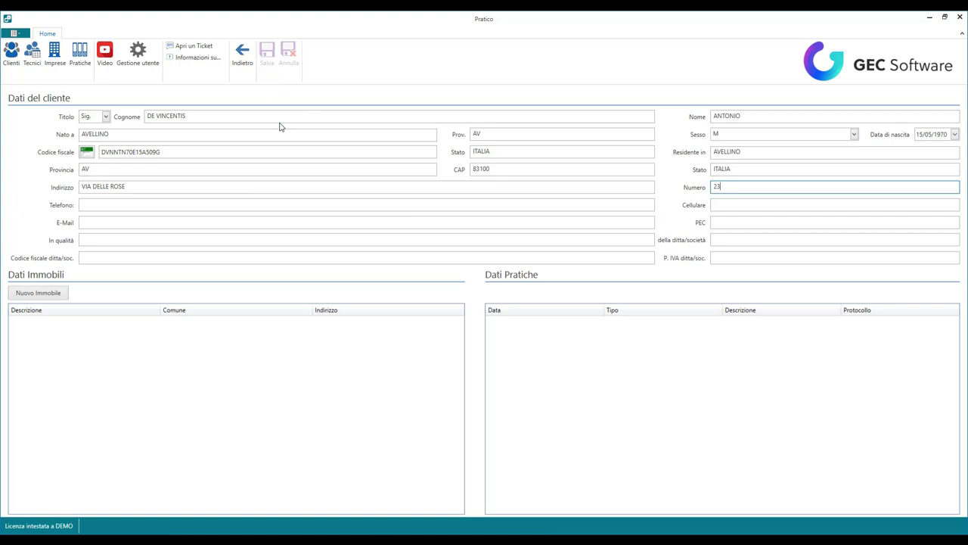
Step: Add a Villa Residenziale property in comune AVELLINO with its street and house number
{"action": "left_click", "coordinate": [64, 295]}
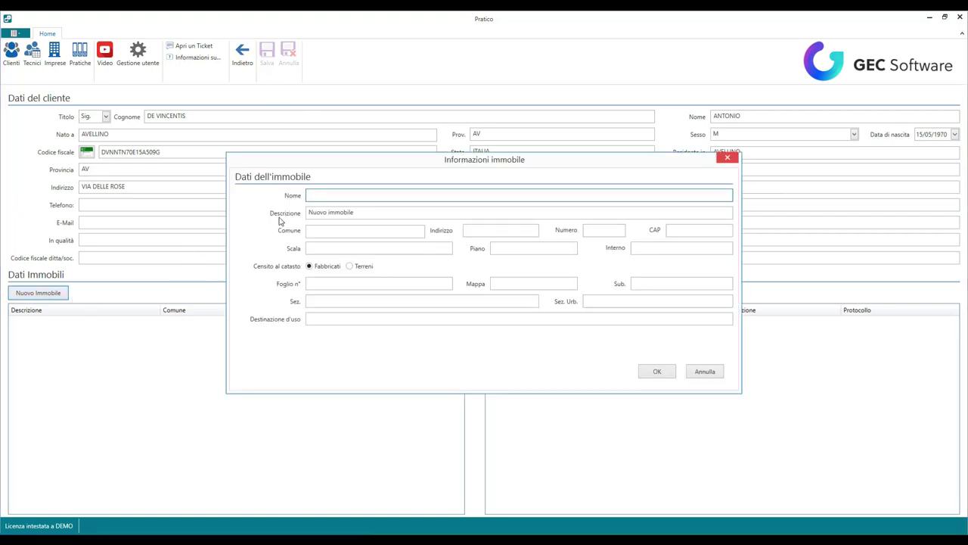
{"action": "type", "text": "VILLA RESIDENZIALE"}
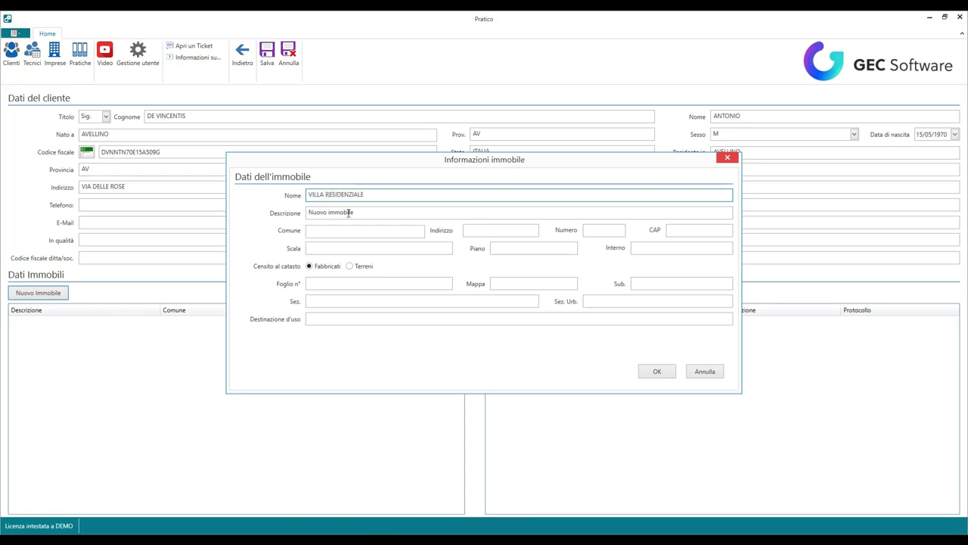
{"action": "left_click", "coordinate": [340, 215]}
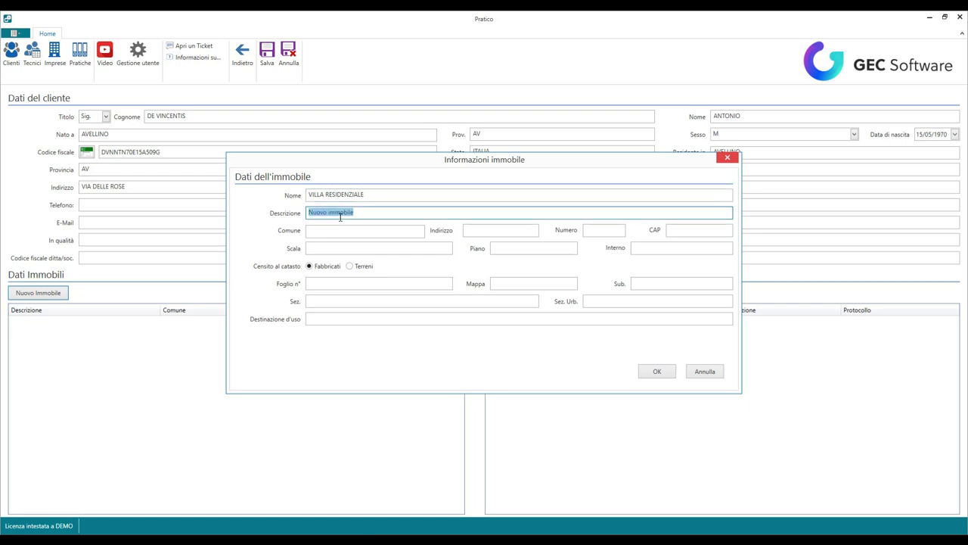
{"action": "left_click", "coordinate": [351, 230]}
{"action": "type", "text": "AVELLI"}
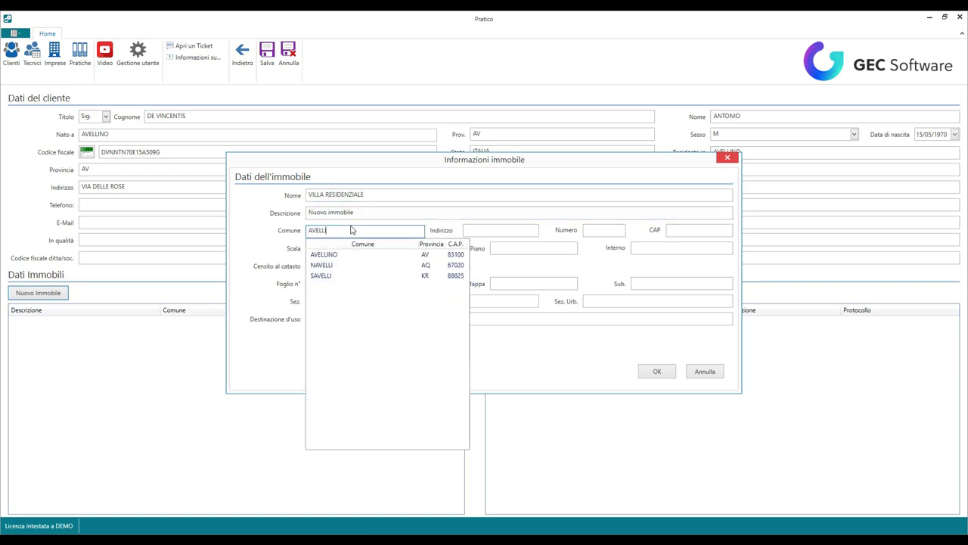
{"action": "key", "text": "Tab"}
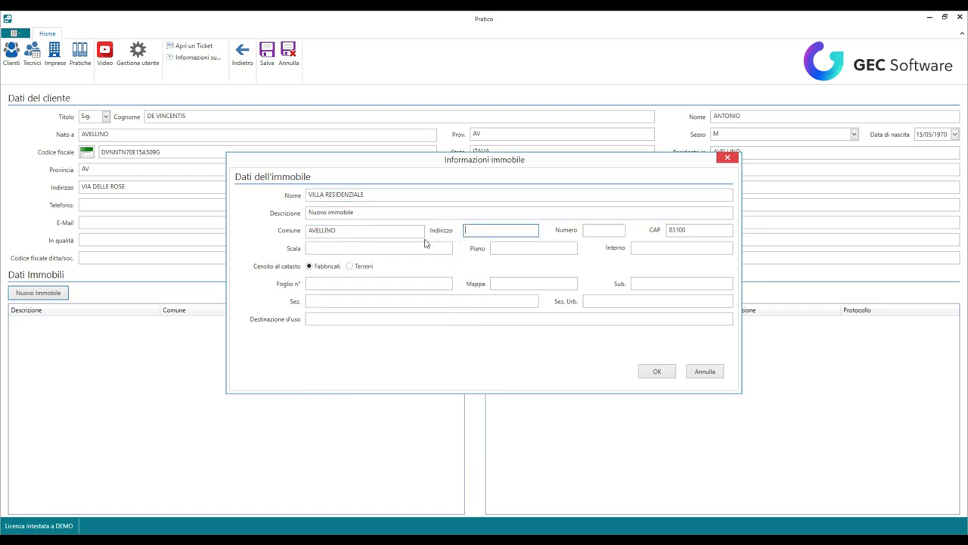
{"action": "key", "text": "Tab"}
{"action": "key", "text": "Tab"}
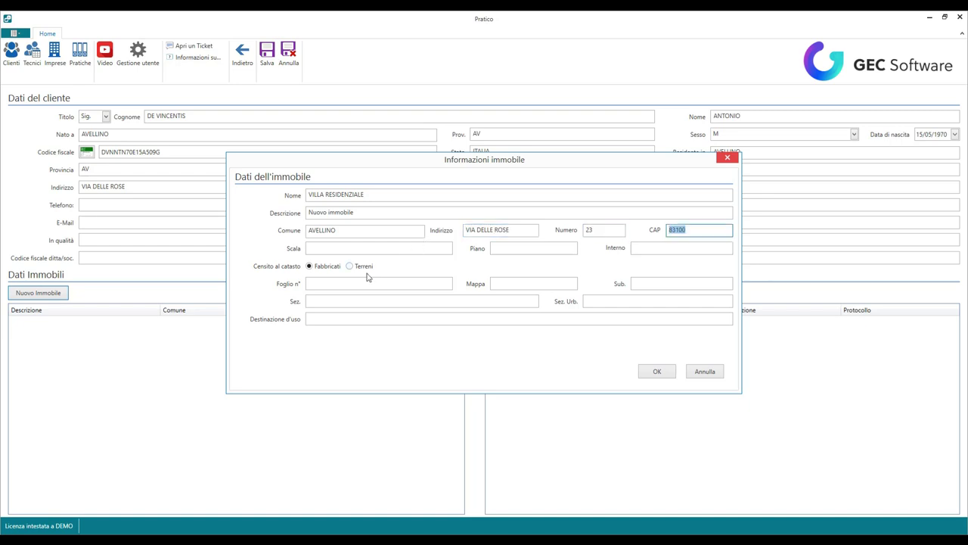
Step: Set the property's staircase to 1A, floor 1 and unit number 2
{"action": "left_click", "coordinate": [355, 250]}
{"action": "type", "text": "1"}
{"action": "left_click", "coordinate": [502, 248]}
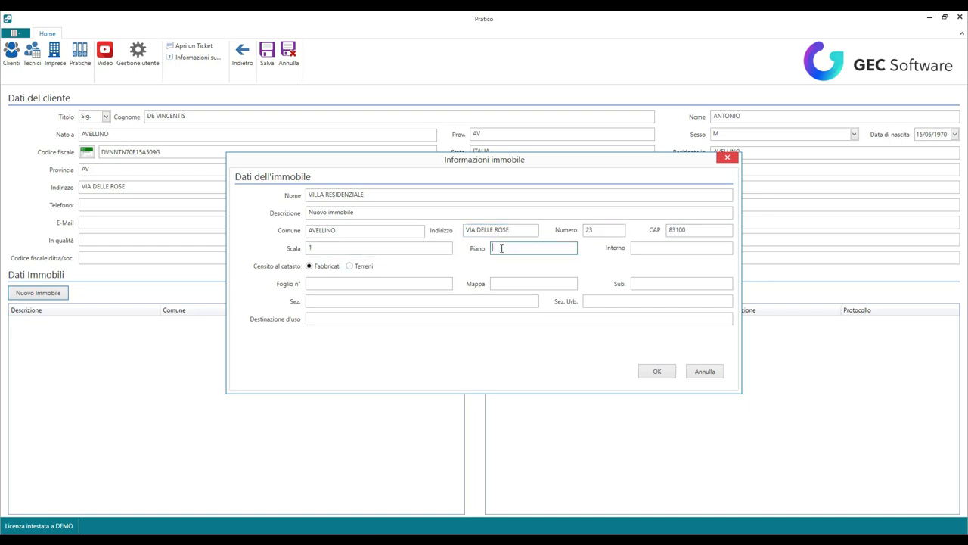
{"action": "left_click", "coordinate": [345, 253]}
{"action": "double_click", "coordinate": [326, 249]}
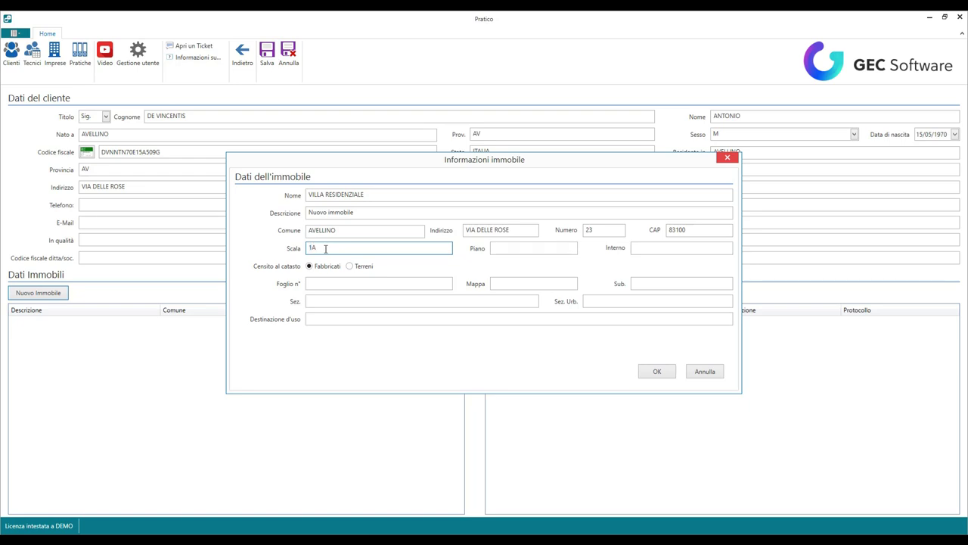
{"action": "type", "text": "1A"}
{"action": "left_click", "coordinate": [514, 249]}
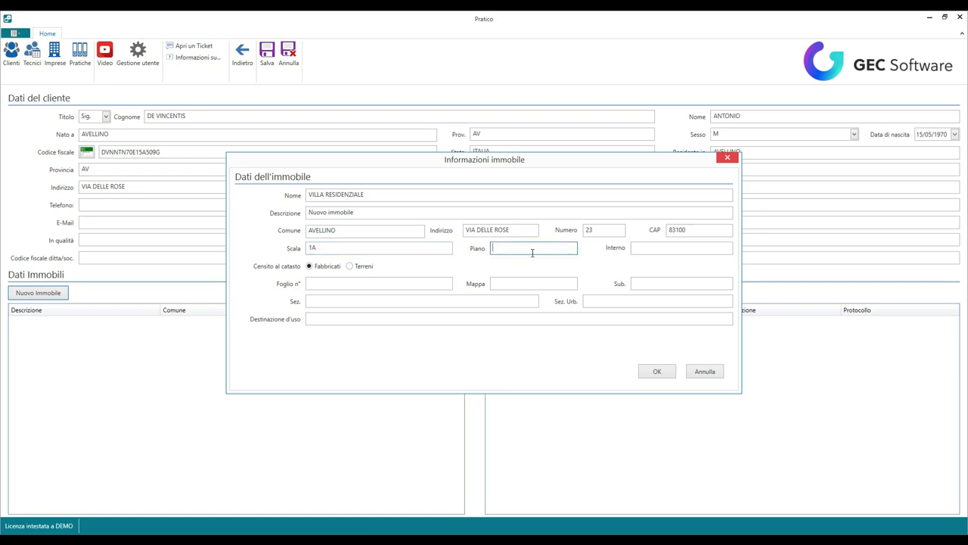
{"action": "type", "text": "1"}
{"action": "left_click", "coordinate": [649, 248]}
{"action": "type", "text": "2"}
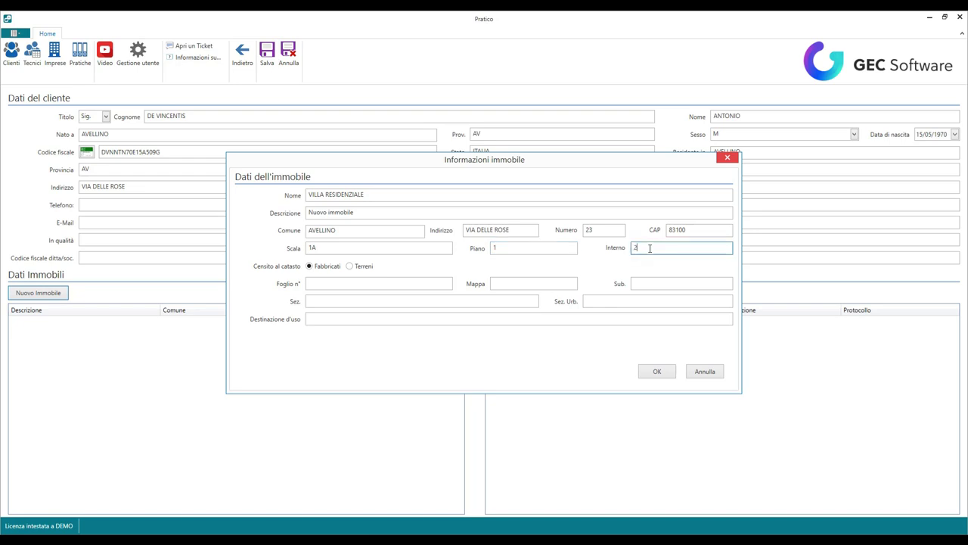
Step: Enter cadastral Foglio 112, Mappa 32, Sub. 1 and use ABITAZIONE, then confirm the property
{"action": "left_click", "coordinate": [339, 282]}
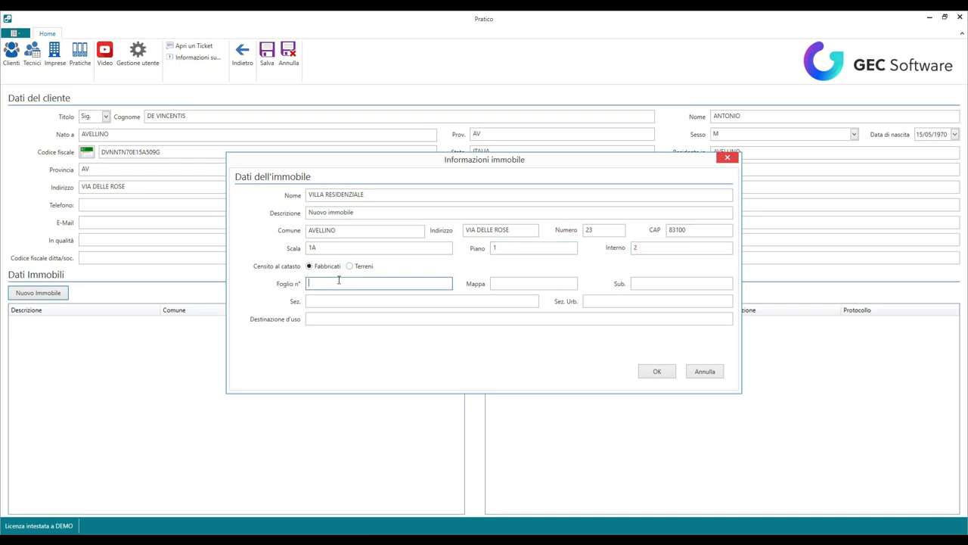
{"action": "type", "text": "112"}
{"action": "left_click", "coordinate": [504, 282]}
{"action": "type", "text": "3"}
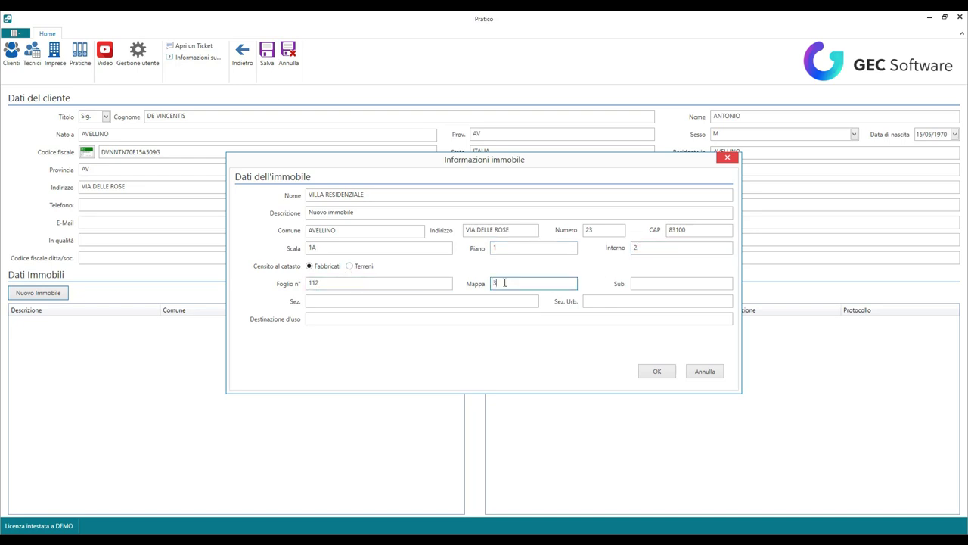
{"action": "type", "text": "2"}
{"action": "left_click", "coordinate": [659, 283]}
{"action": "type", "text": "1"}
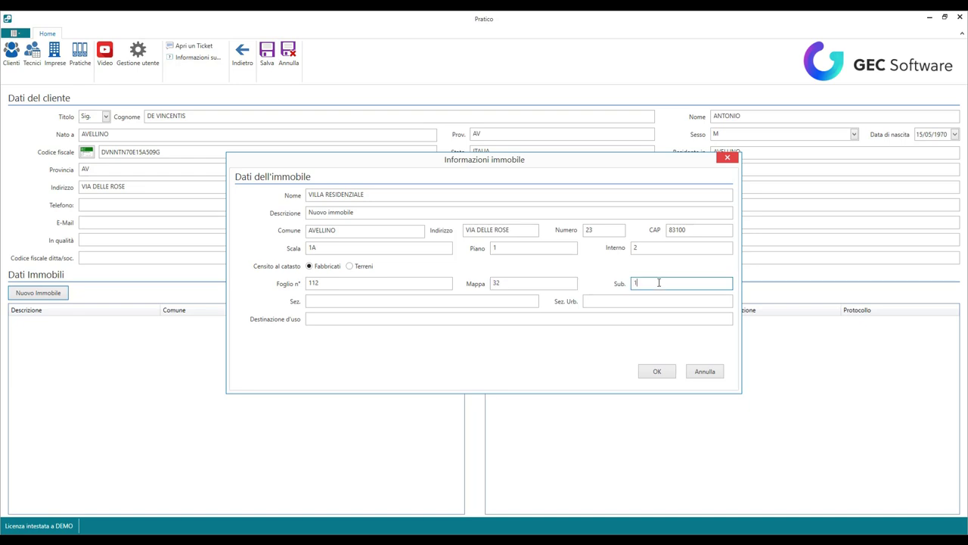
{"action": "left_click", "coordinate": [325, 318]}
{"action": "type", "text": "A"}
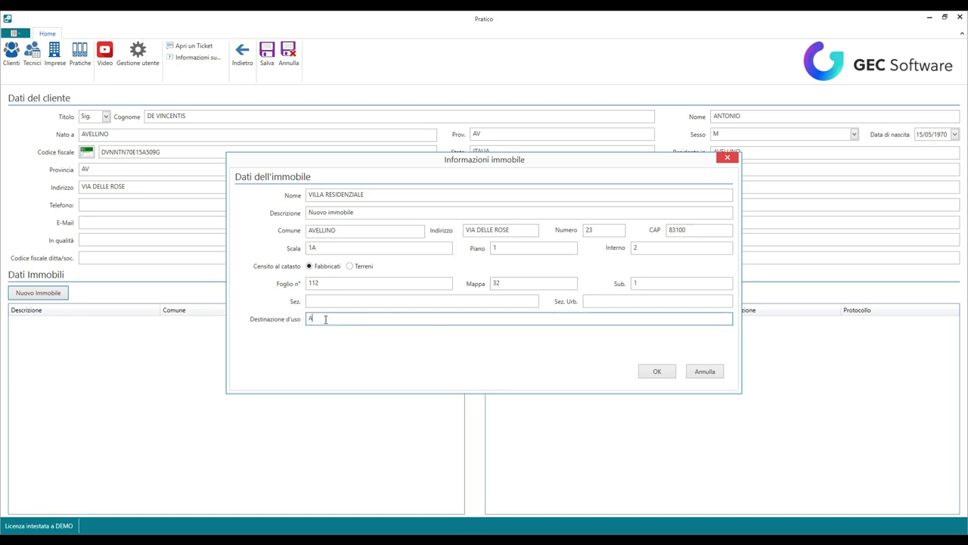
{"action": "type", "text": "BITAZIONE"}
{"action": "left_click", "coordinate": [663, 370]}
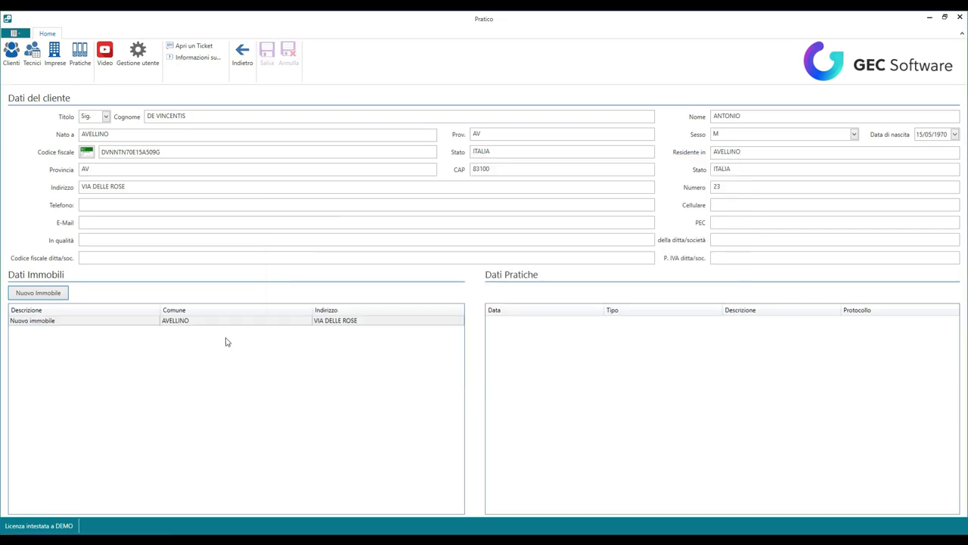
Step: Add a new practice to the Nuovo immobile property from its context menu
{"action": "right_click", "coordinate": [218, 322]}
{"action": "left_click", "coordinate": [253, 331]}
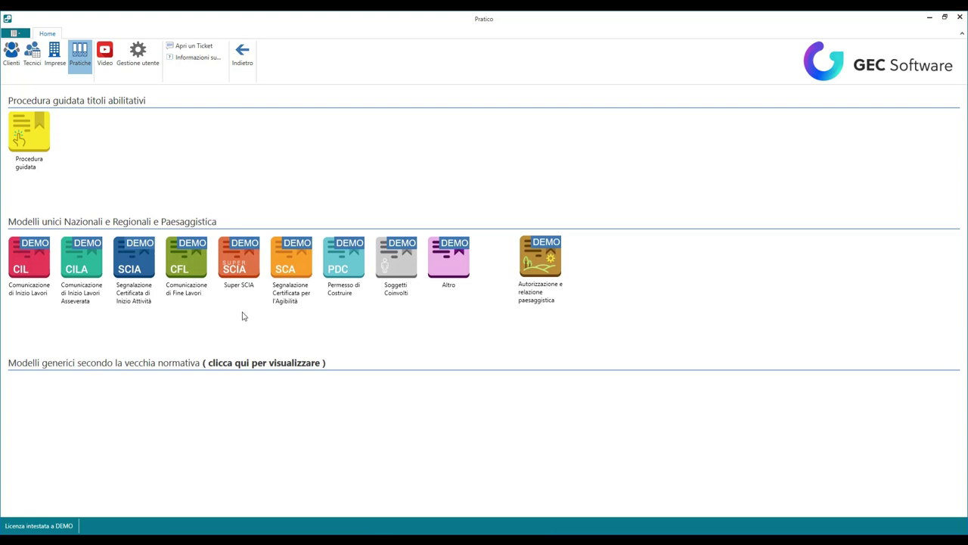
Step: From the CIL models' Campania folder, open CIL_Campania-(Edizione1_Rev0_28-Giugno-2017) as a new practice
{"action": "left_click", "coordinate": [25, 267]}
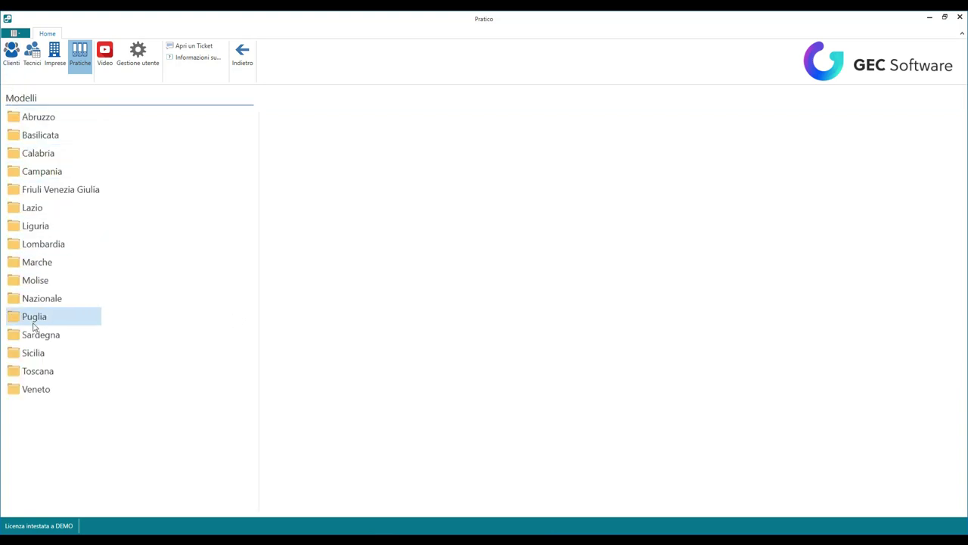
{"action": "left_click", "coordinate": [42, 172]}
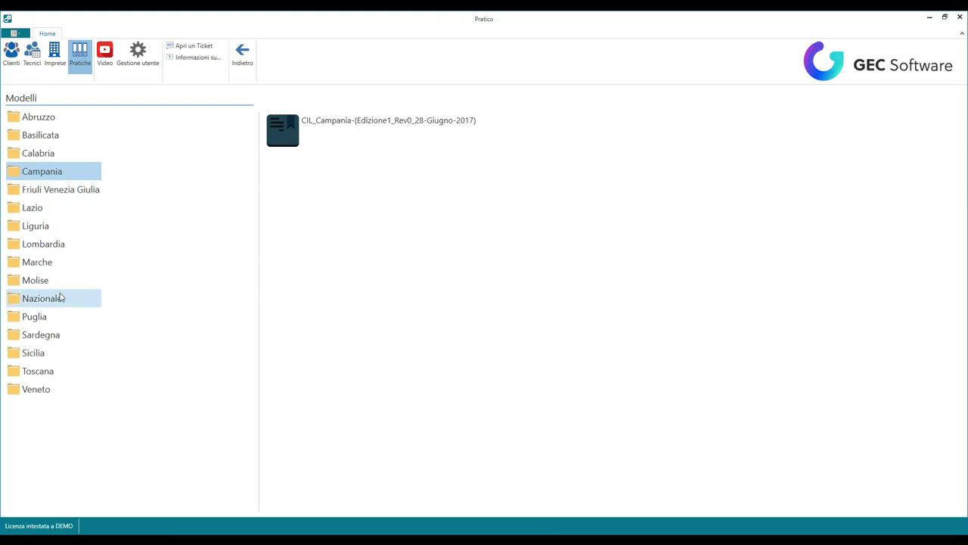
{"action": "left_click", "coordinate": [299, 131]}
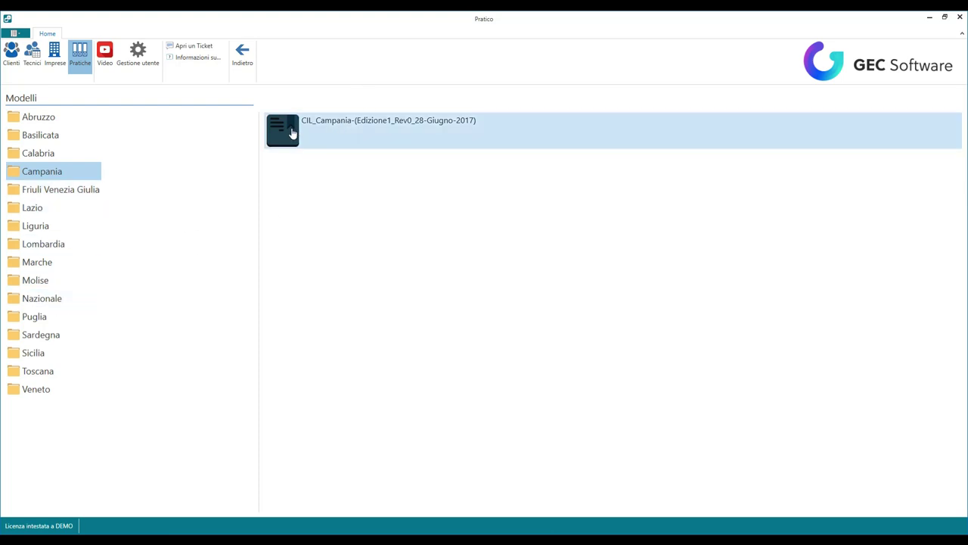
{"action": "double_click", "coordinate": [292, 133]}
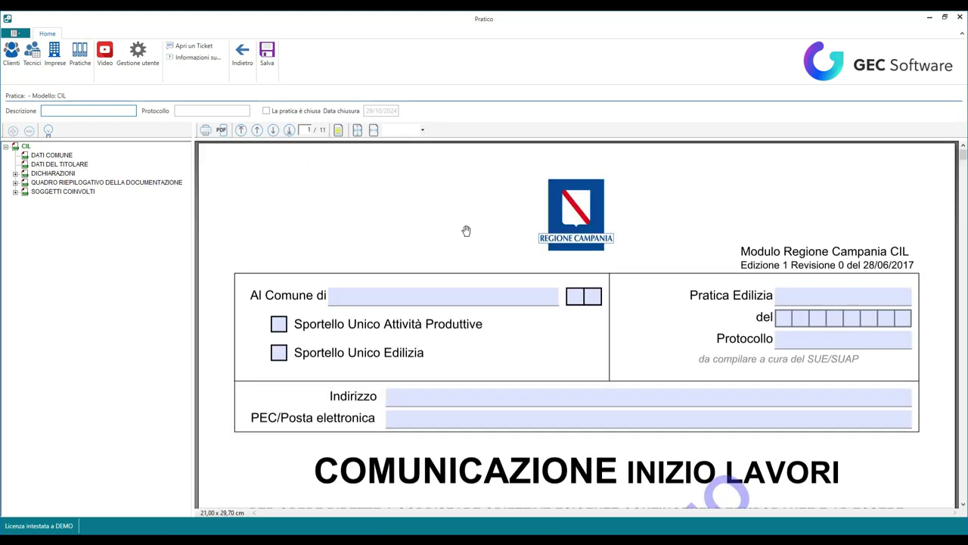
Step: Expand the whole form outline and jump to the DATI DEL TITOLARE section
{"action": "left_click", "coordinate": [12, 130]}
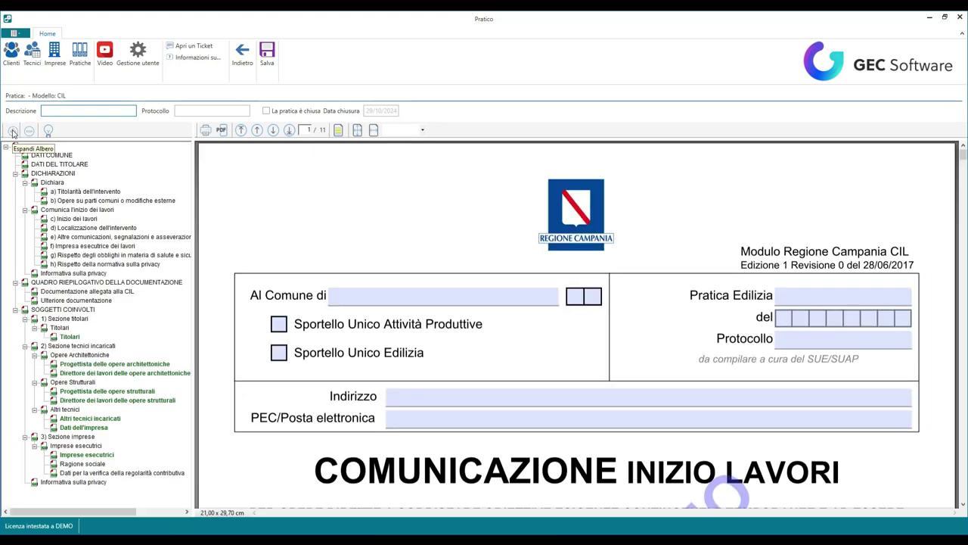
{"action": "left_click", "coordinate": [62, 237]}
{"action": "left_click", "coordinate": [36, 157]}
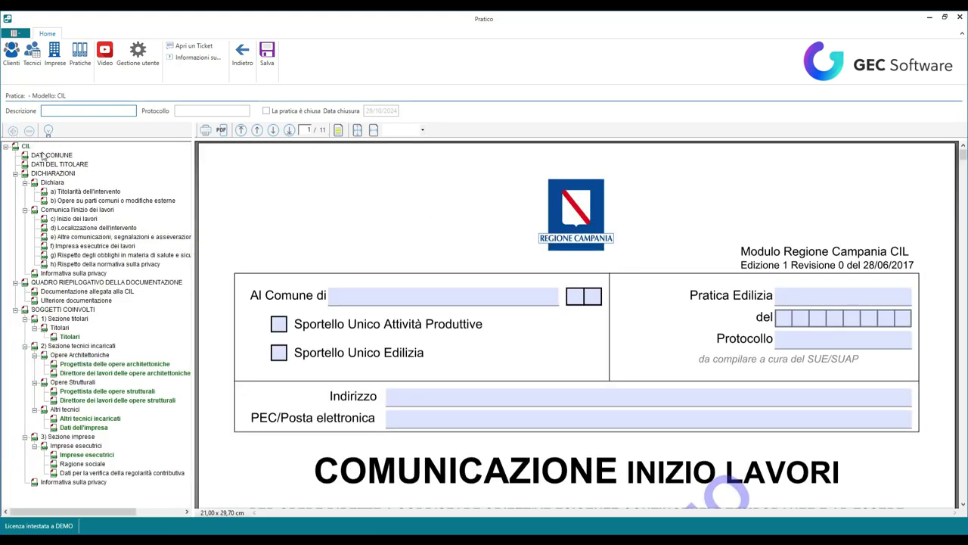
{"action": "left_click", "coordinate": [51, 165]}
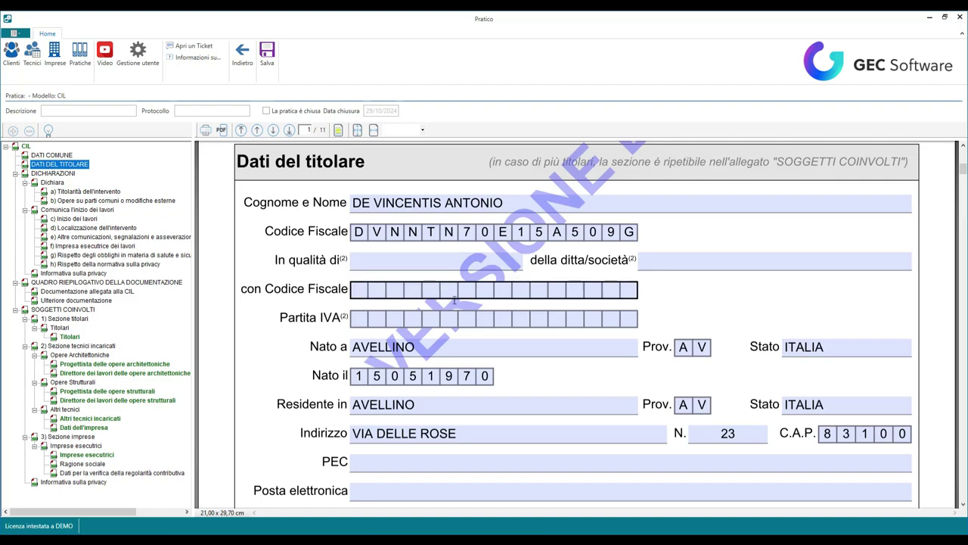
Step: Review the client's prefilled holder details, select the In qualità di field, and continue to Titolarità dell'intervento
{"action": "scroll", "coordinate": [453, 288], "scroll_direction": "up", "scroll_amount": 3}
{"action": "scroll", "coordinate": [452, 289], "scroll_direction": "down", "scroll_amount": 3}
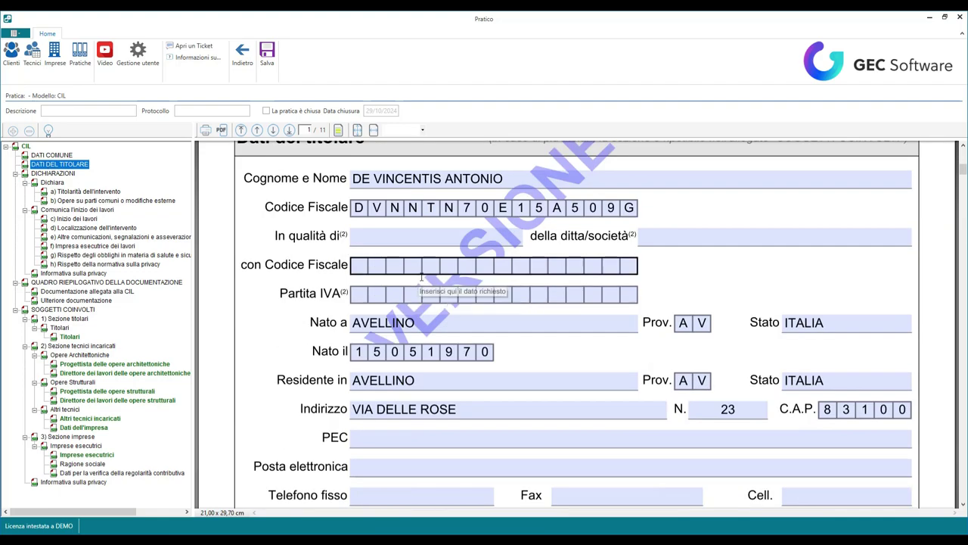
{"action": "scroll", "coordinate": [424, 283], "scroll_direction": "down", "scroll_amount": 4}
{"action": "scroll", "coordinate": [424, 288], "scroll_direction": "up", "scroll_amount": 3}
{"action": "scroll", "coordinate": [422, 289], "scroll_direction": "up", "scroll_amount": 2}
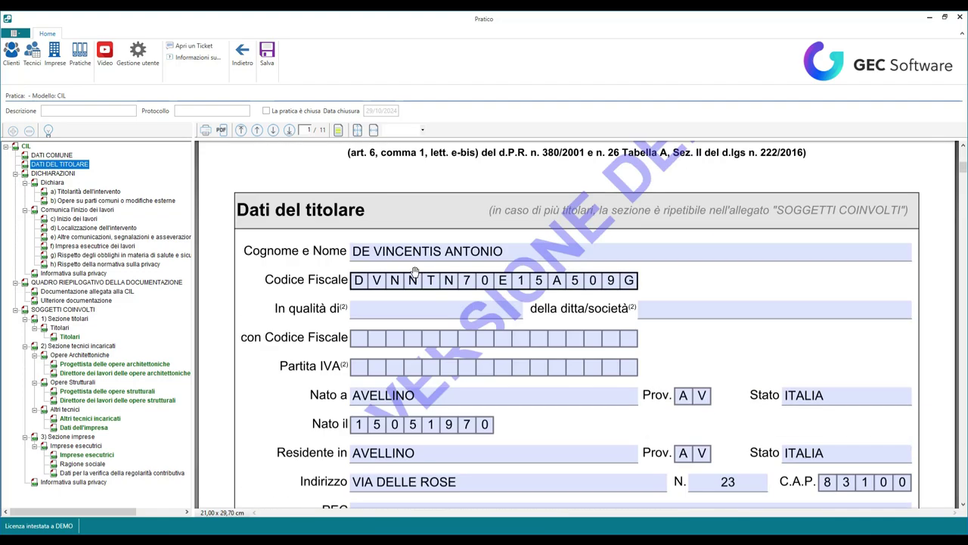
{"action": "scroll", "coordinate": [436, 274], "scroll_direction": "down", "scroll_amount": 3}
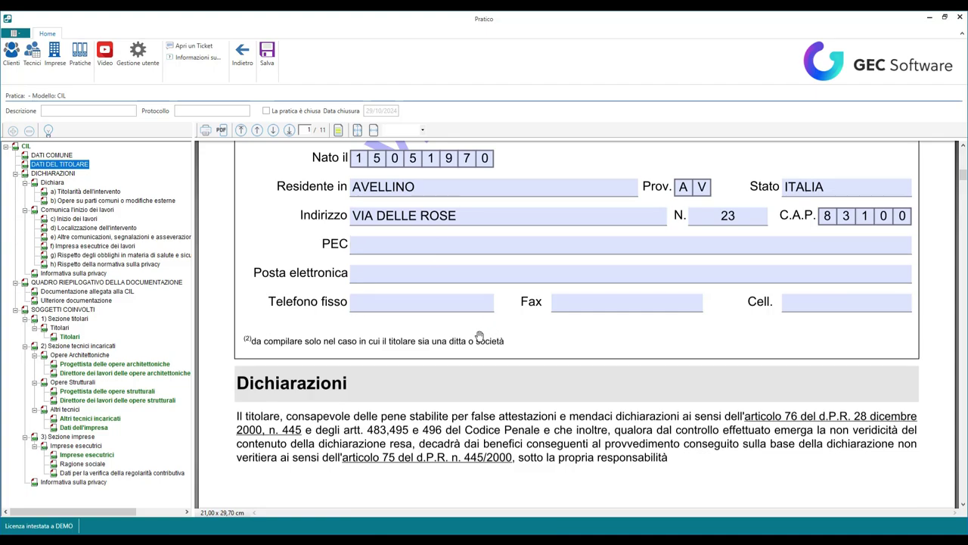
{"action": "scroll", "coordinate": [454, 295], "scroll_direction": "down", "scroll_amount": 5}
{"action": "scroll", "coordinate": [471, 311], "scroll_direction": "down", "scroll_amount": 4}
{"action": "scroll", "coordinate": [454, 299], "scroll_direction": "up", "scroll_amount": 6}
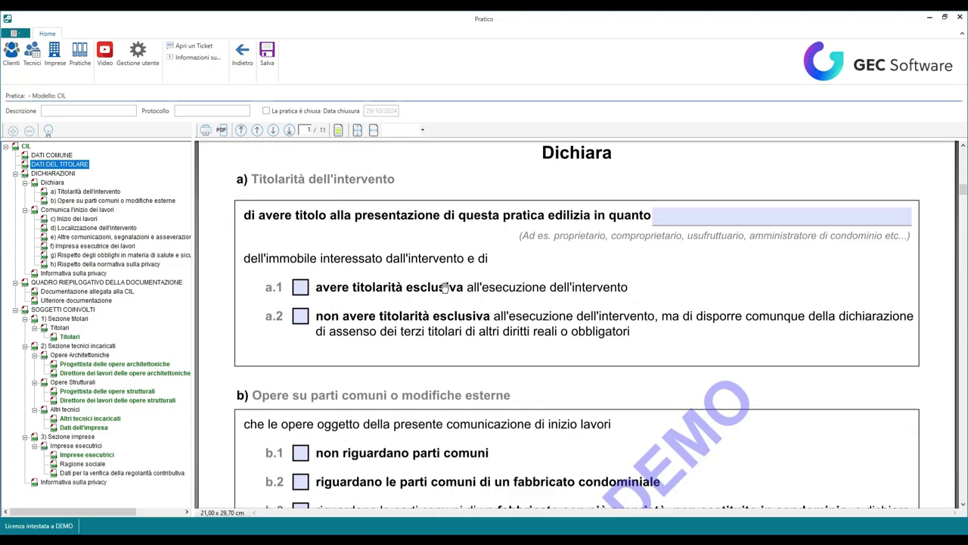
{"action": "scroll", "coordinate": [442, 288], "scroll_direction": "up", "scroll_amount": 5}
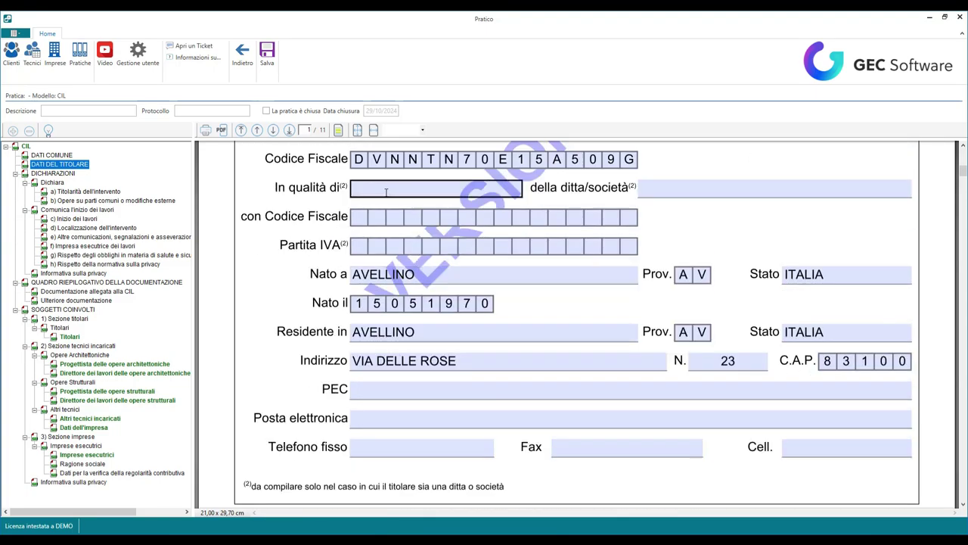
{"action": "left_click", "coordinate": [386, 192]}
{"action": "scroll", "coordinate": [454, 273], "scroll_direction": "down", "scroll_amount": 3}
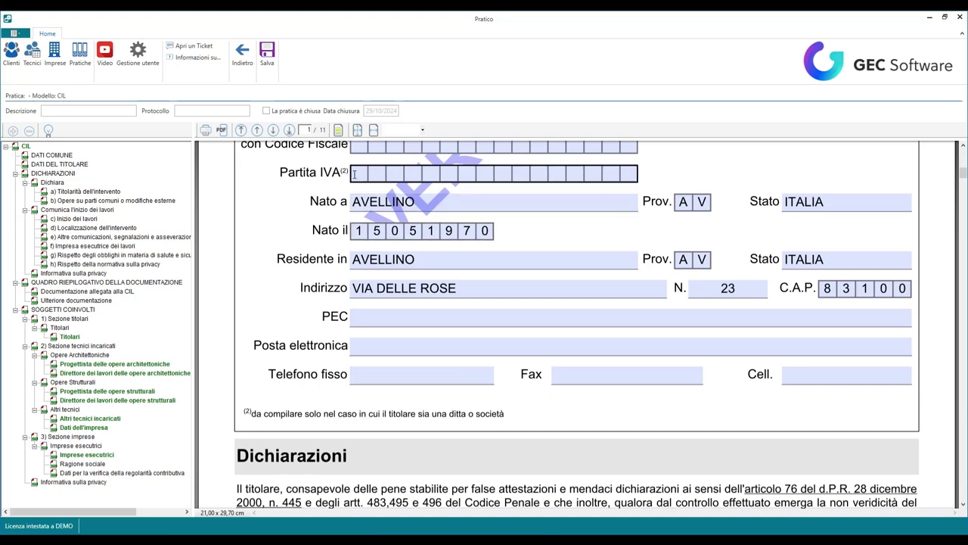
{"action": "scroll", "coordinate": [365, 333], "scroll_direction": "down", "scroll_amount": 4}
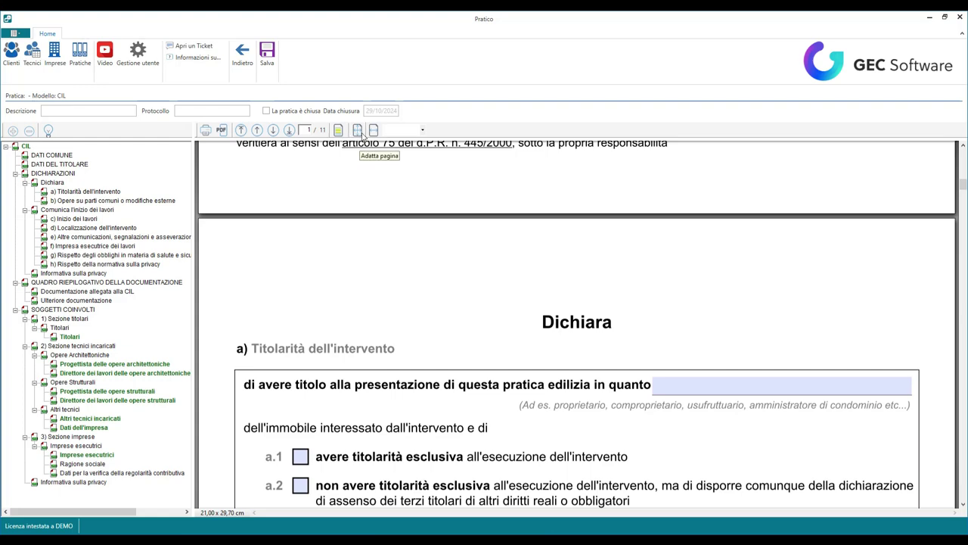
Step: Fit the page in the viewer and scroll past the privacy notice to the empty Titolari box
{"action": "left_click", "coordinate": [358, 131]}
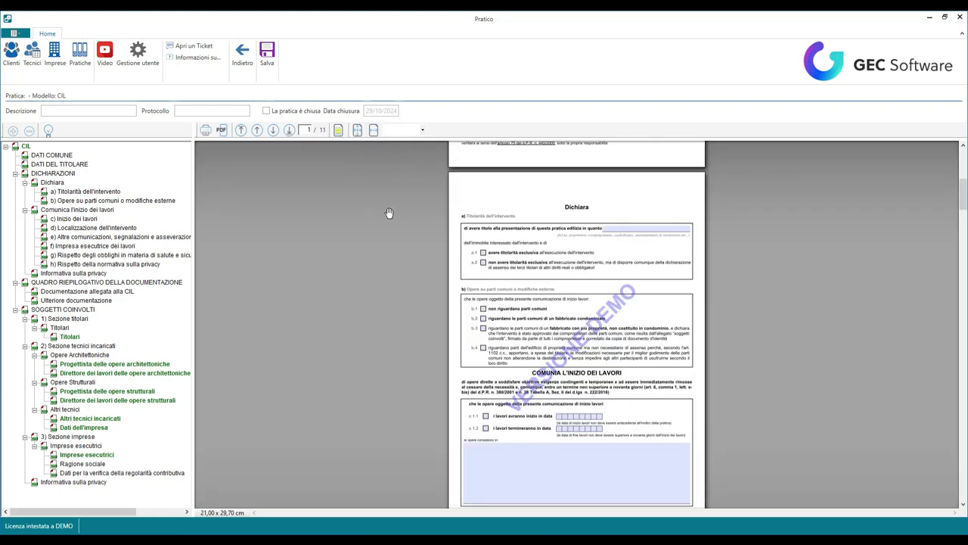
{"action": "scroll", "coordinate": [511, 238], "scroll_direction": "up", "scroll_amount": 3}
{"action": "scroll", "coordinate": [640, 294], "scroll_direction": "up", "scroll_amount": 2}
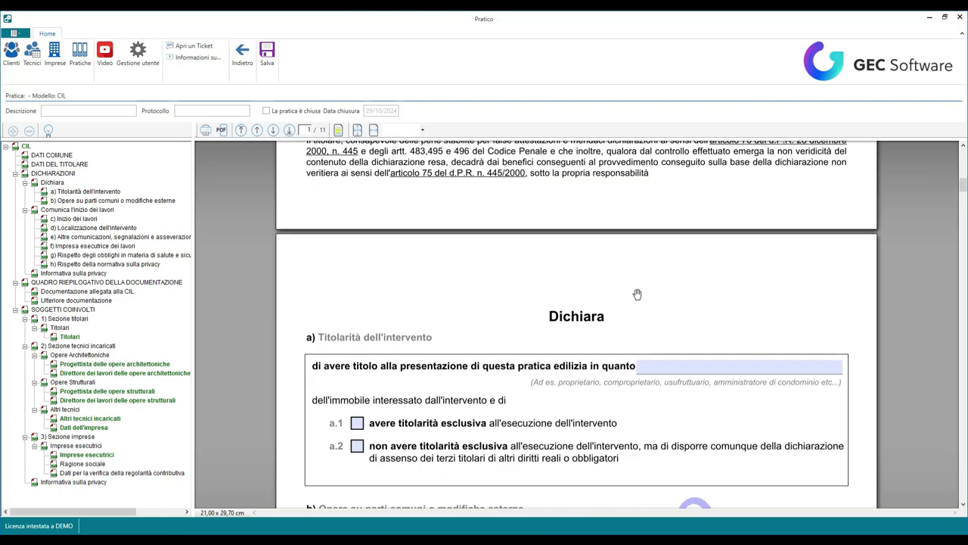
{"action": "scroll", "coordinate": [637, 295], "scroll_direction": "down", "scroll_amount": 3}
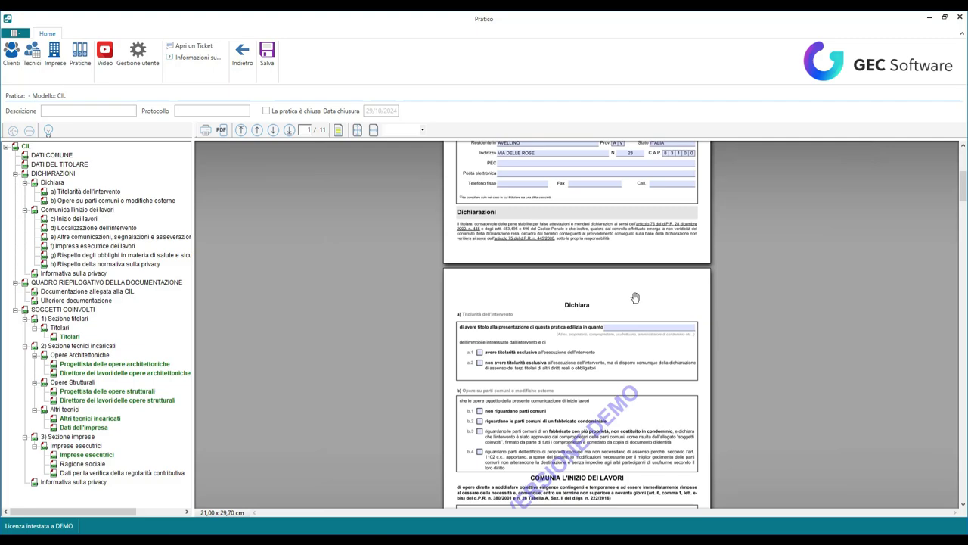
{"action": "scroll", "coordinate": [636, 298], "scroll_direction": "up", "scroll_amount": 3}
{"action": "scroll", "coordinate": [635, 297], "scroll_direction": "down", "scroll_amount": 2}
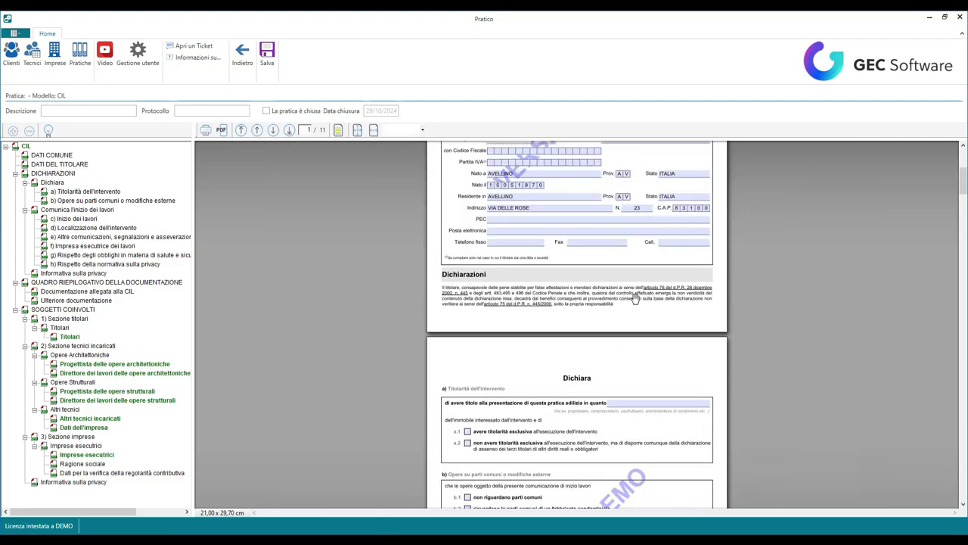
{"action": "scroll", "coordinate": [635, 297], "scroll_direction": "up", "scroll_amount": 3}
{"action": "scroll", "coordinate": [564, 250], "scroll_direction": "up", "scroll_amount": 3}
{"action": "scroll", "coordinate": [564, 250], "scroll_direction": "up", "scroll_amount": 1}
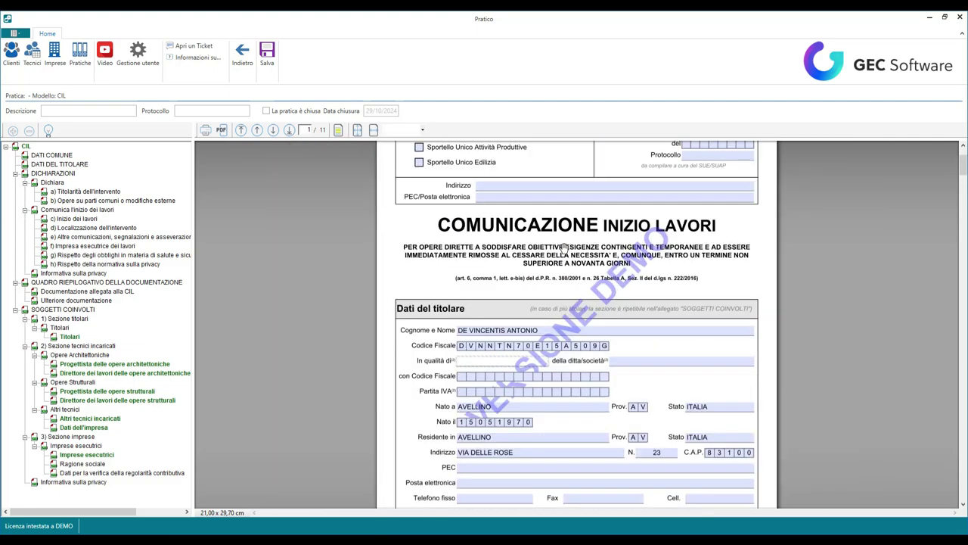
{"action": "scroll", "coordinate": [565, 250], "scroll_direction": "down", "scroll_amount": 10}
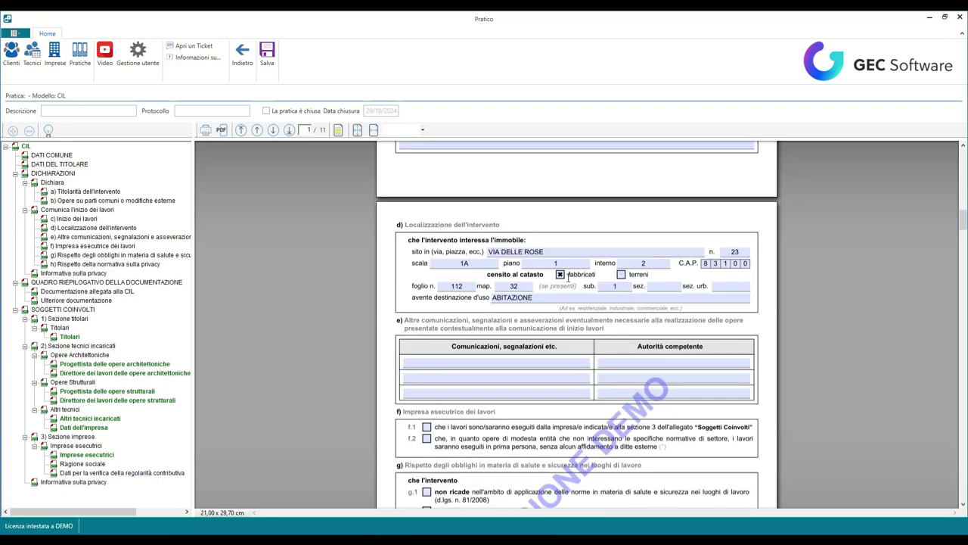
{"action": "scroll", "coordinate": [567, 278], "scroll_direction": "down", "scroll_amount": 1}
{"action": "scroll", "coordinate": [560, 325], "scroll_direction": "down", "scroll_amount": 4}
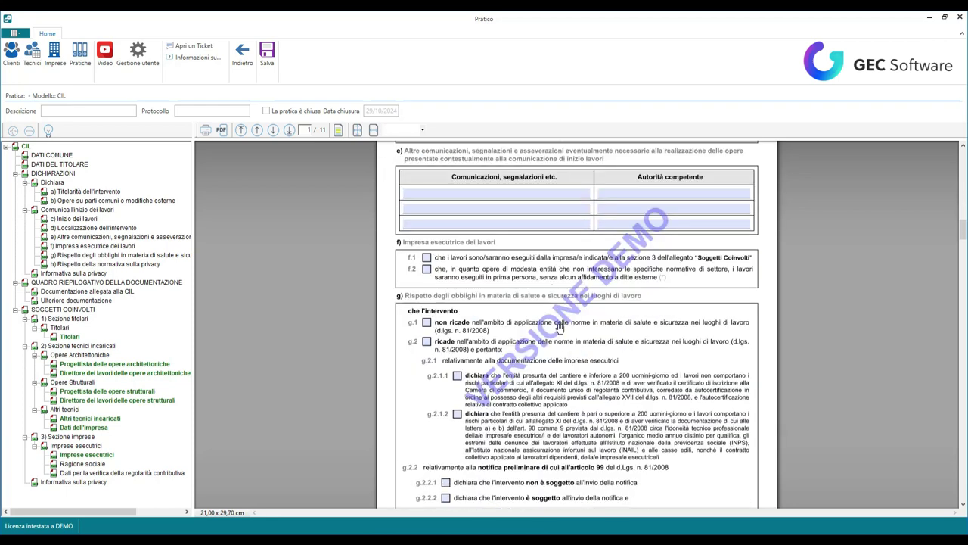
{"action": "scroll", "coordinate": [438, 257], "scroll_direction": "down", "scroll_amount": 4}
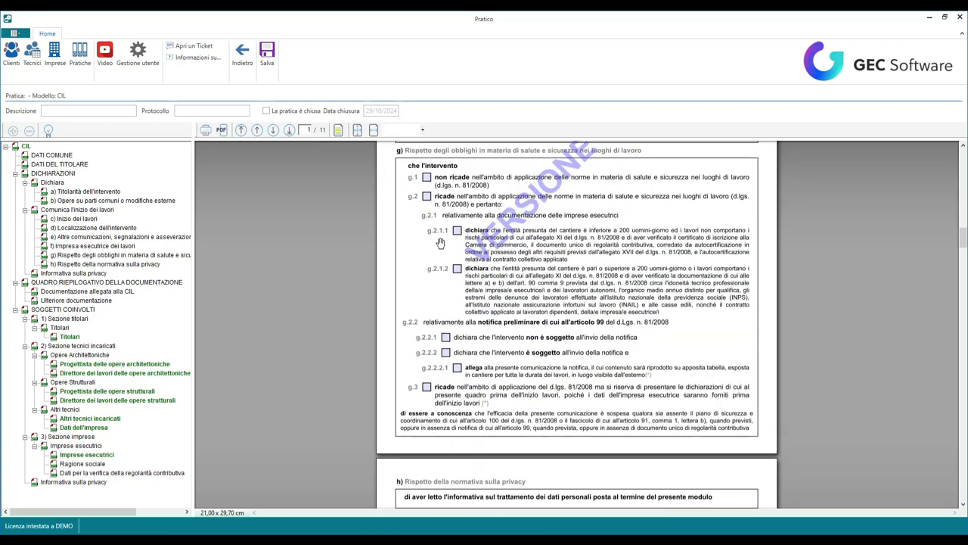
{"action": "scroll", "coordinate": [461, 223], "scroll_direction": "down", "scroll_amount": 15}
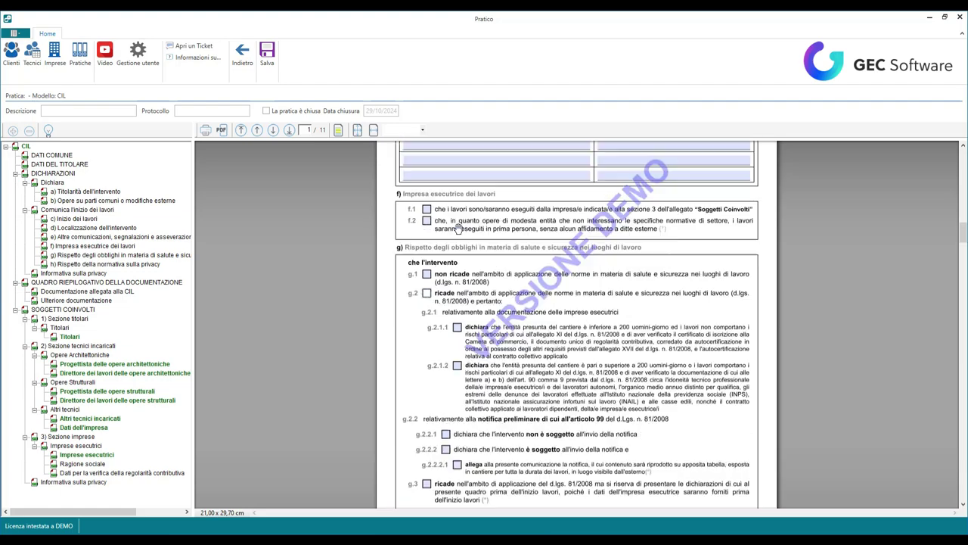
{"action": "scroll", "coordinate": [679, 281], "scroll_direction": "down", "scroll_amount": 20}
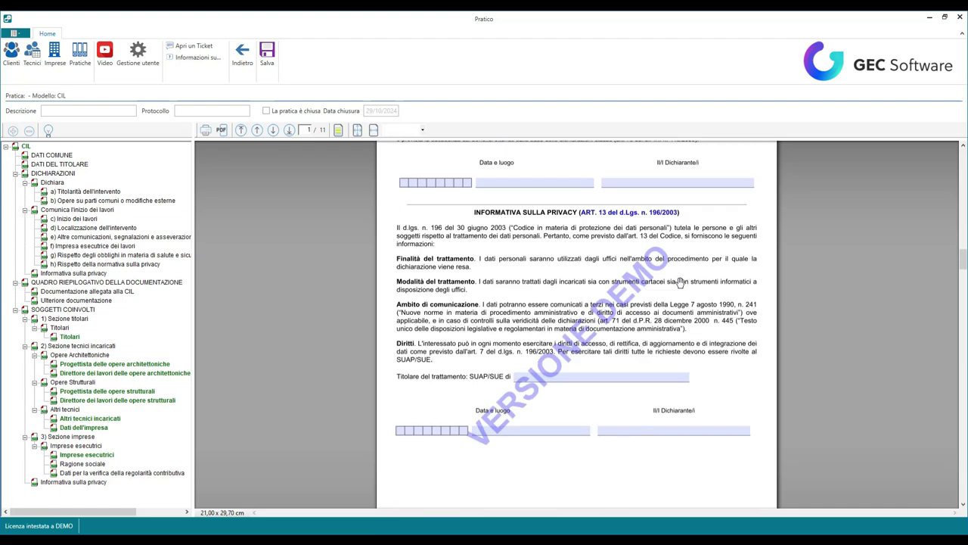
{"action": "scroll", "coordinate": [656, 283], "scroll_direction": "down", "scroll_amount": 8}
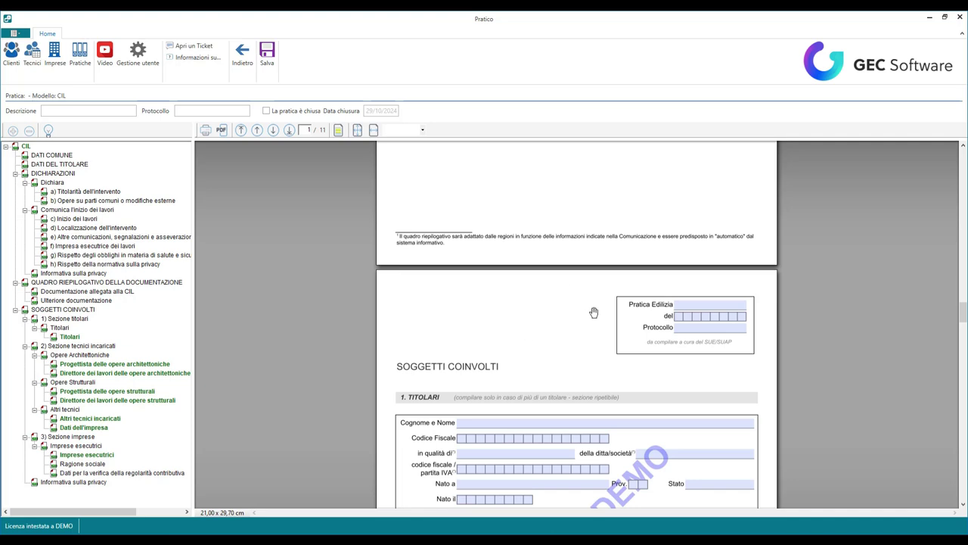
{"action": "scroll", "coordinate": [593, 313], "scroll_direction": "down", "scroll_amount": 3}
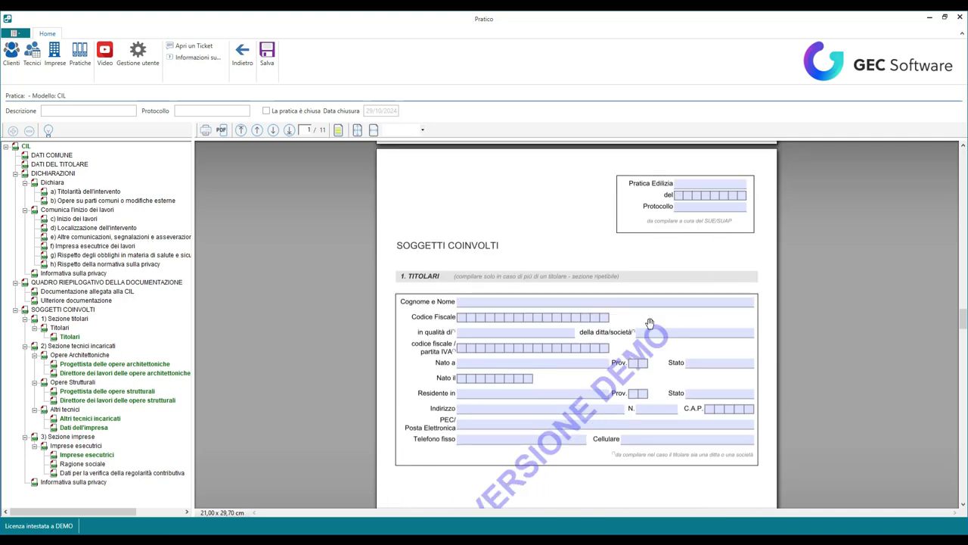
{"action": "scroll", "coordinate": [649, 318], "scroll_direction": "down", "scroll_amount": 9}
{"action": "scroll", "coordinate": [651, 317], "scroll_direction": "up", "scroll_amount": 6}
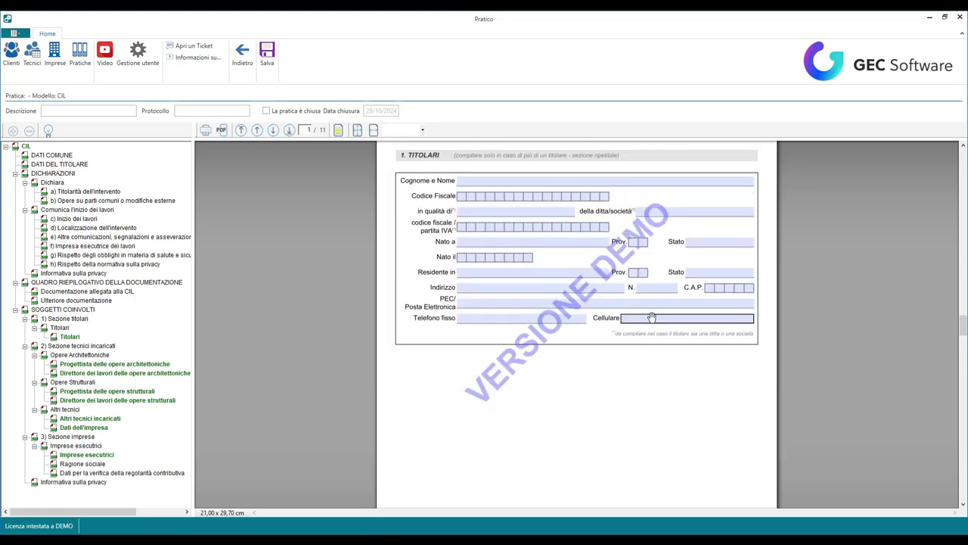
{"action": "scroll", "coordinate": [652, 318], "scroll_direction": "up", "scroll_amount": 3}
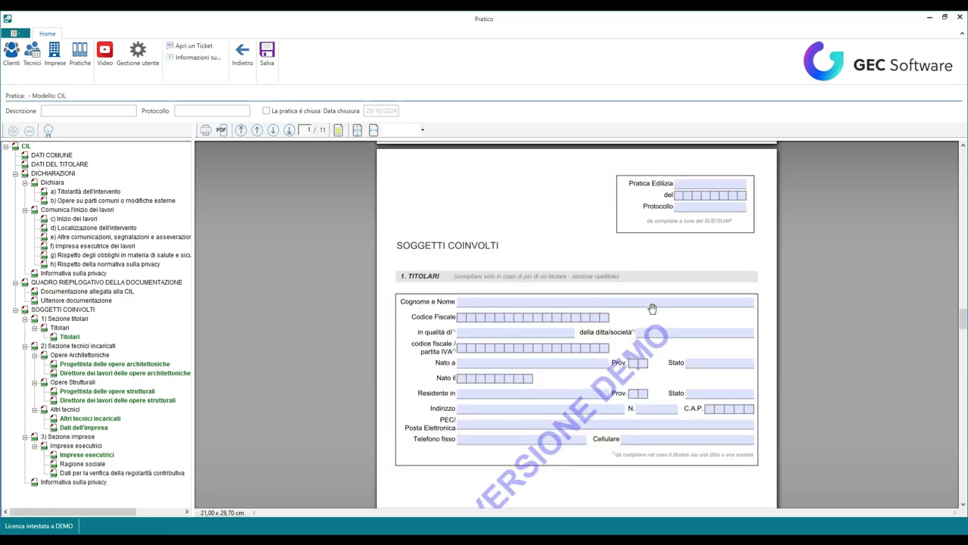
Step: Import the archived client into 1. Titolari, filling name, tax code, birth details and residence
{"action": "left_click", "coordinate": [68, 338]}
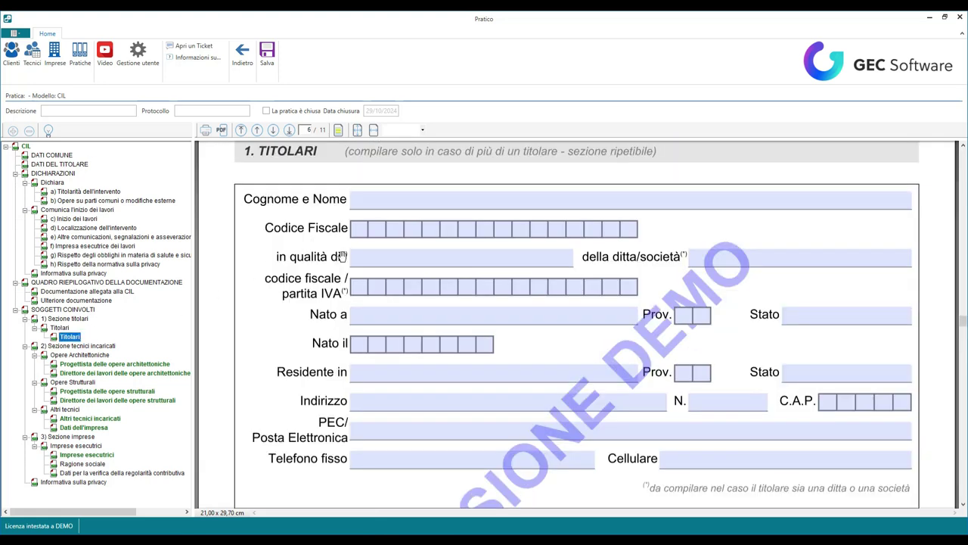
{"action": "right_click", "coordinate": [74, 339]}
{"action": "left_click", "coordinate": [97, 353]}
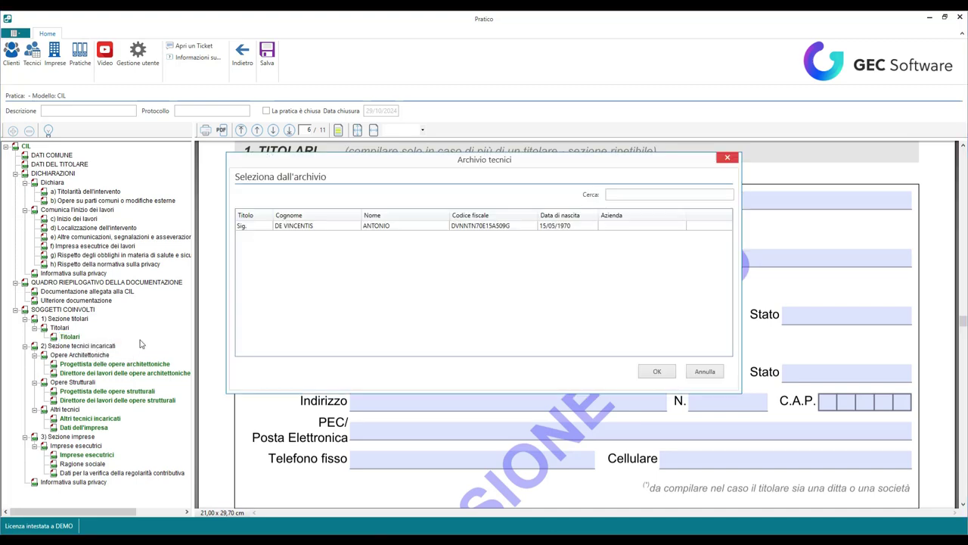
{"action": "double_click", "coordinate": [298, 227]}
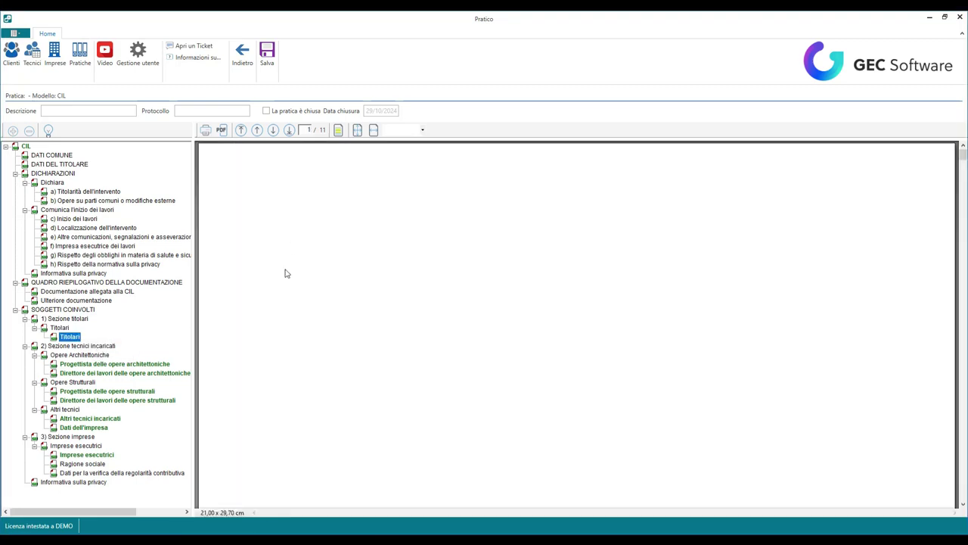
{"action": "right_click", "coordinate": [75, 337]}
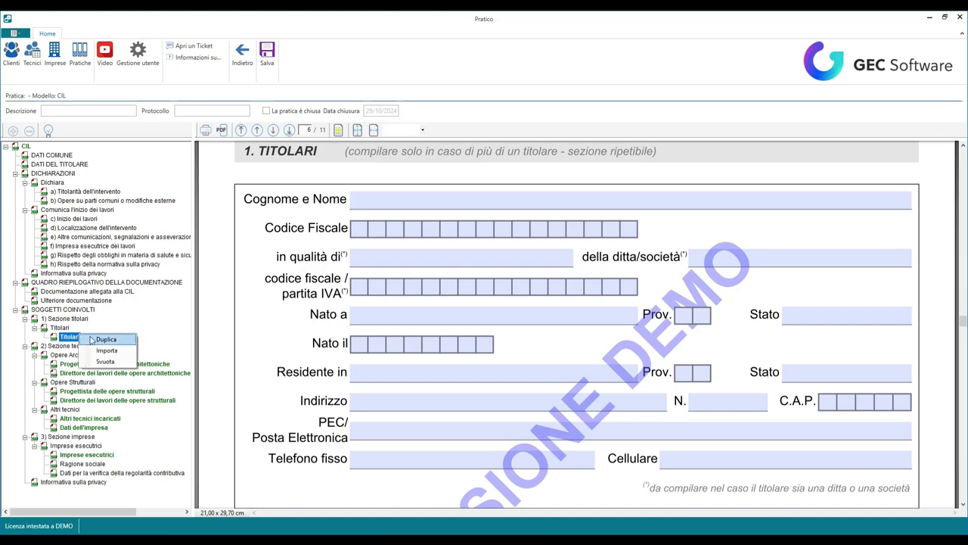
{"action": "left_click", "coordinate": [97, 353]}
{"action": "left_click", "coordinate": [331, 225]}
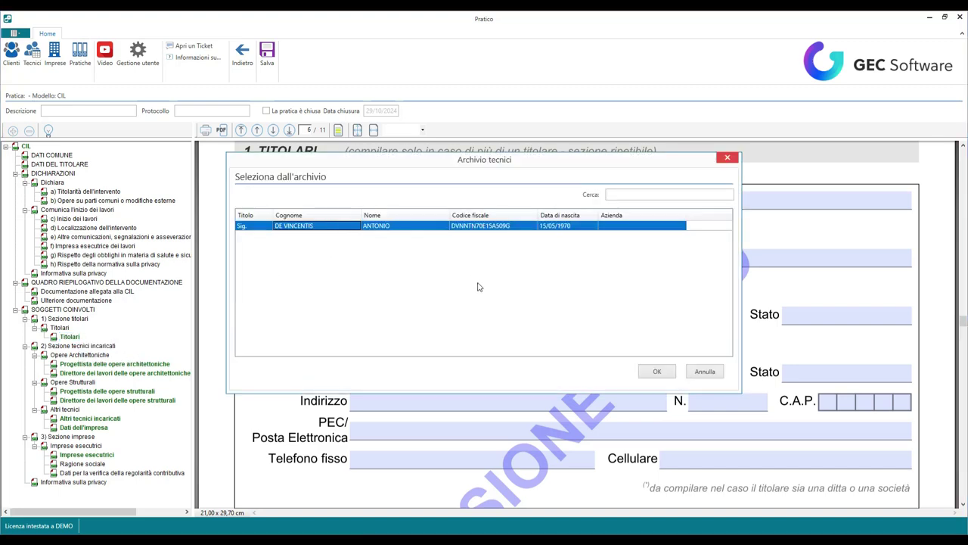
{"action": "left_click", "coordinate": [657, 372]}
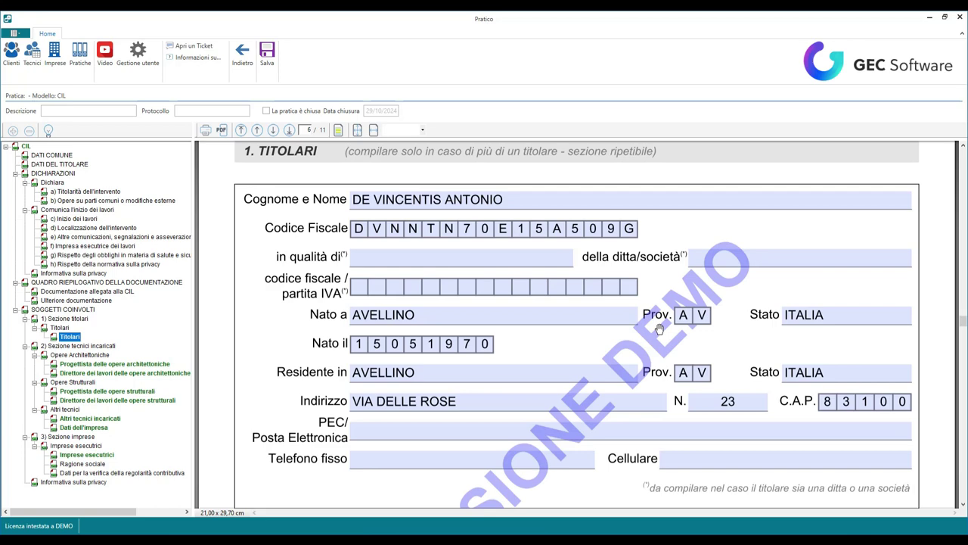
{"action": "scroll", "coordinate": [438, 331], "scroll_direction": "down", "scroll_amount": 3}
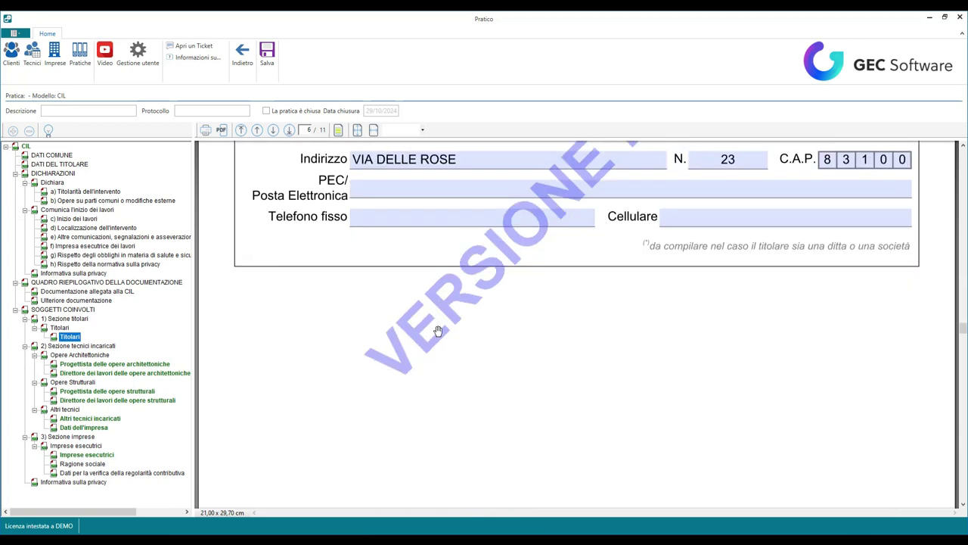
{"action": "scroll", "coordinate": [346, 239], "scroll_direction": "down", "scroll_amount": 2}
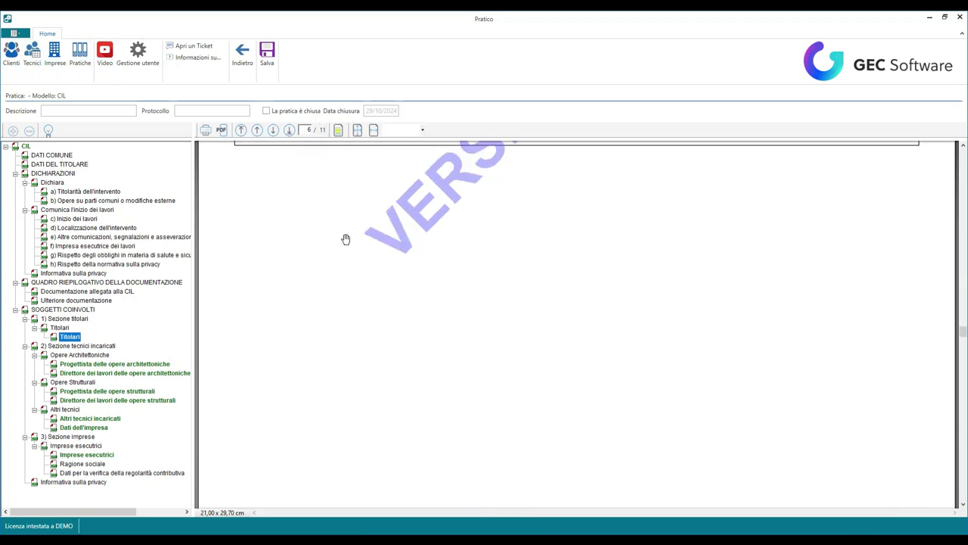
{"action": "scroll", "coordinate": [285, 261], "scroll_direction": "up", "scroll_amount": 4}
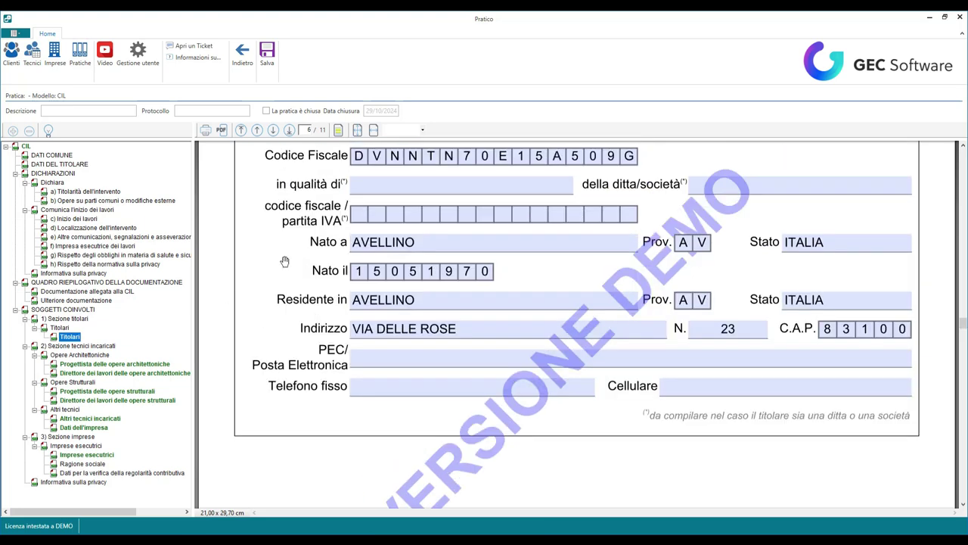
Step: Import the archived technician into Progettista delle opere architettoniche, then save the practice
{"action": "left_click", "coordinate": [107, 365]}
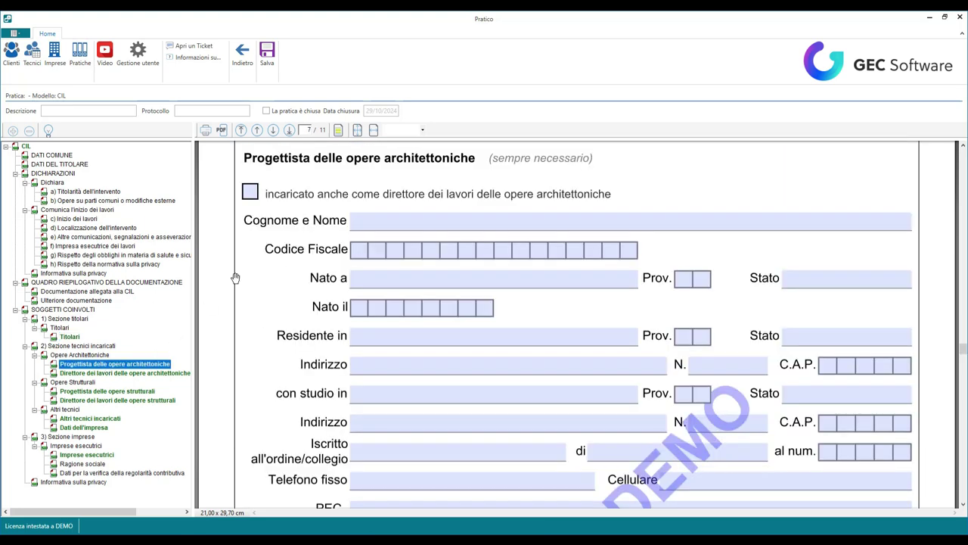
{"action": "right_click", "coordinate": [91, 363]}
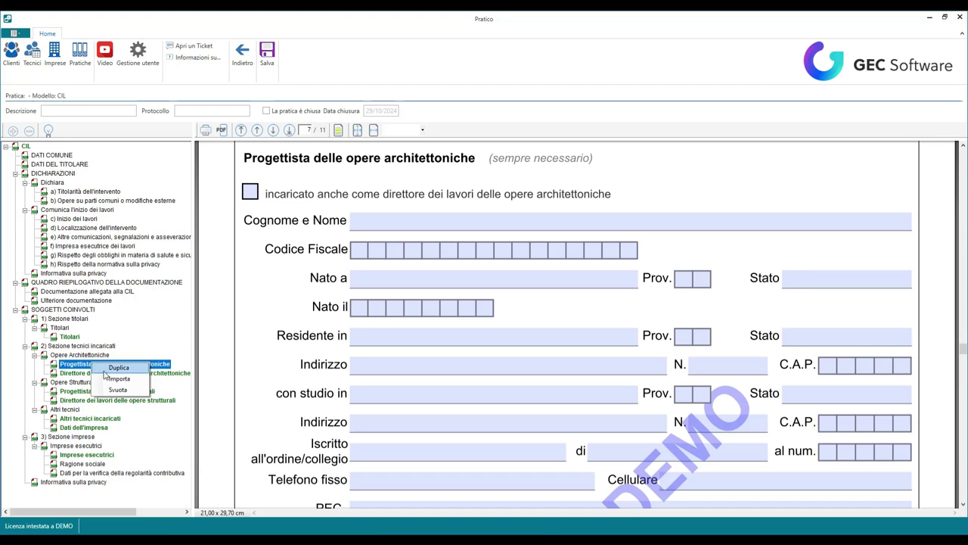
{"action": "left_click", "coordinate": [114, 367]}
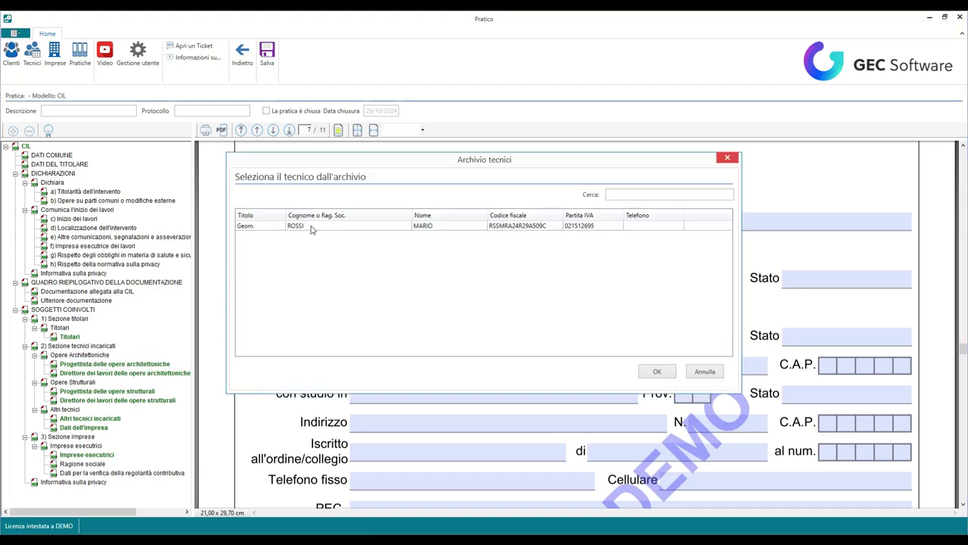
{"action": "left_click", "coordinate": [310, 227]}
{"action": "left_click", "coordinate": [655, 371]}
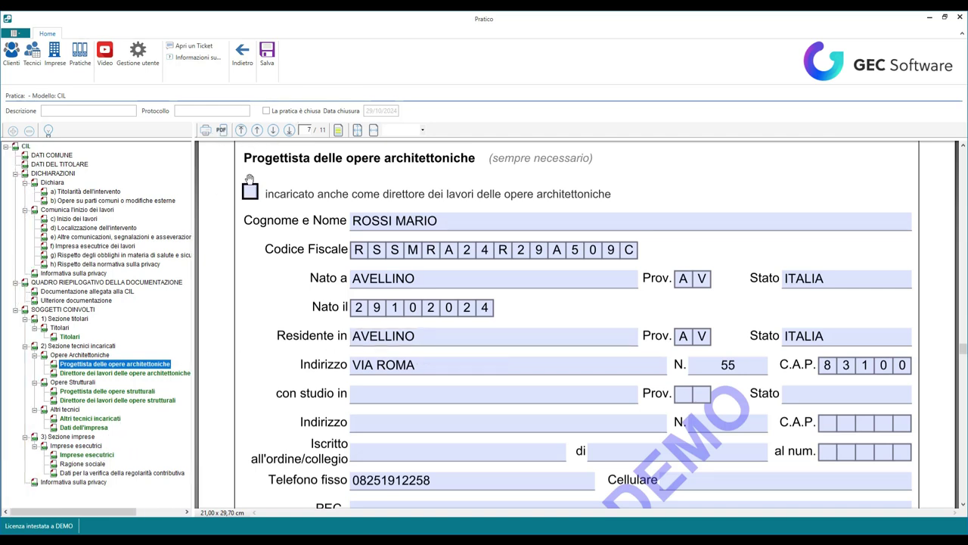
{"action": "left_click", "coordinate": [268, 53]}
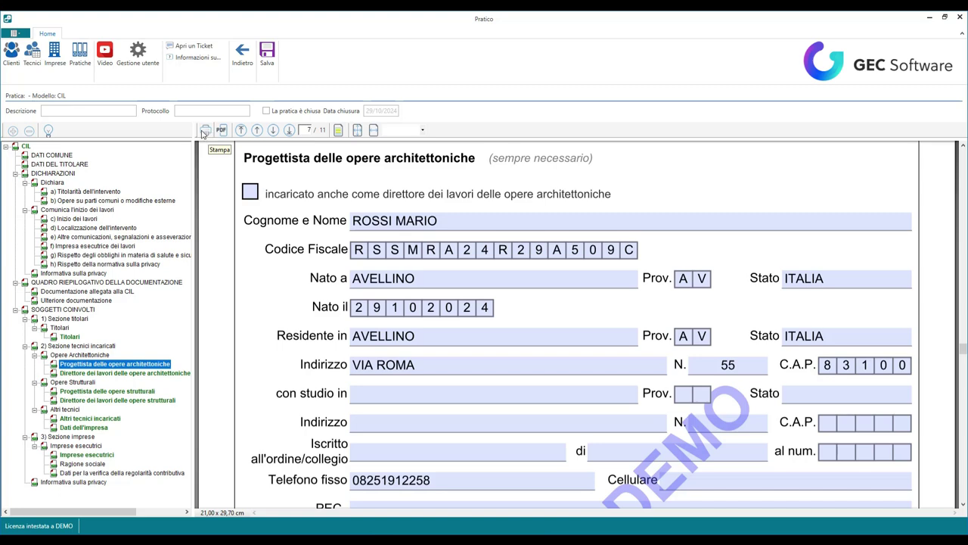
Step: View the Informazioni help, then open Archivio pratiche showing the new CIL practice dated 29/10/2024
{"action": "left_click", "coordinate": [49, 130]}
{"action": "scroll", "coordinate": [363, 174], "scroll_direction": "down", "scroll_amount": 10}
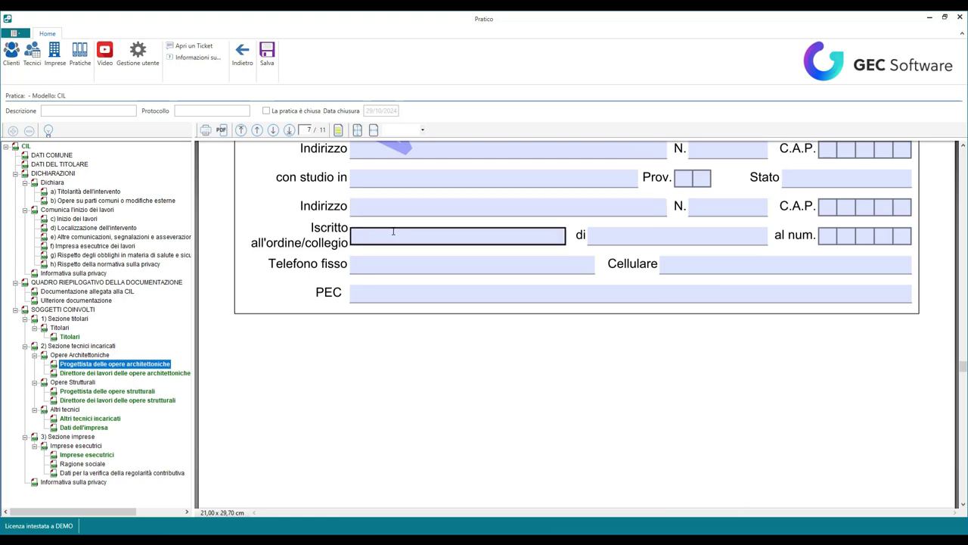
{"action": "scroll", "coordinate": [394, 232], "scroll_direction": "up", "scroll_amount": 10}
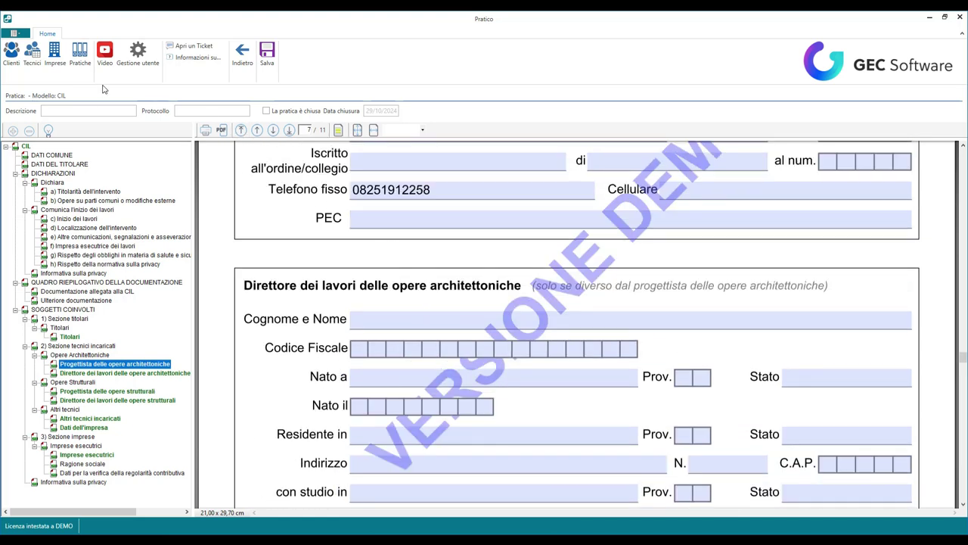
{"action": "left_click", "coordinate": [78, 60]}
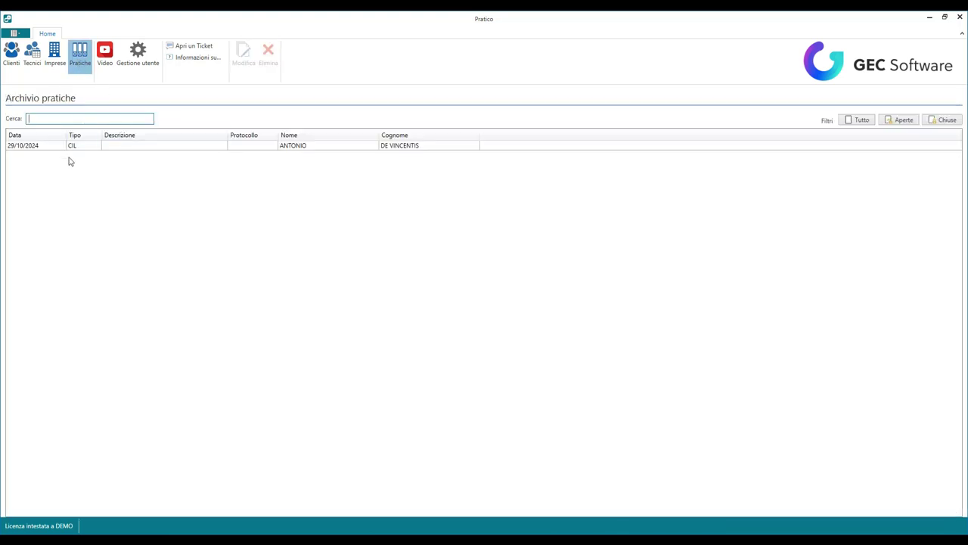